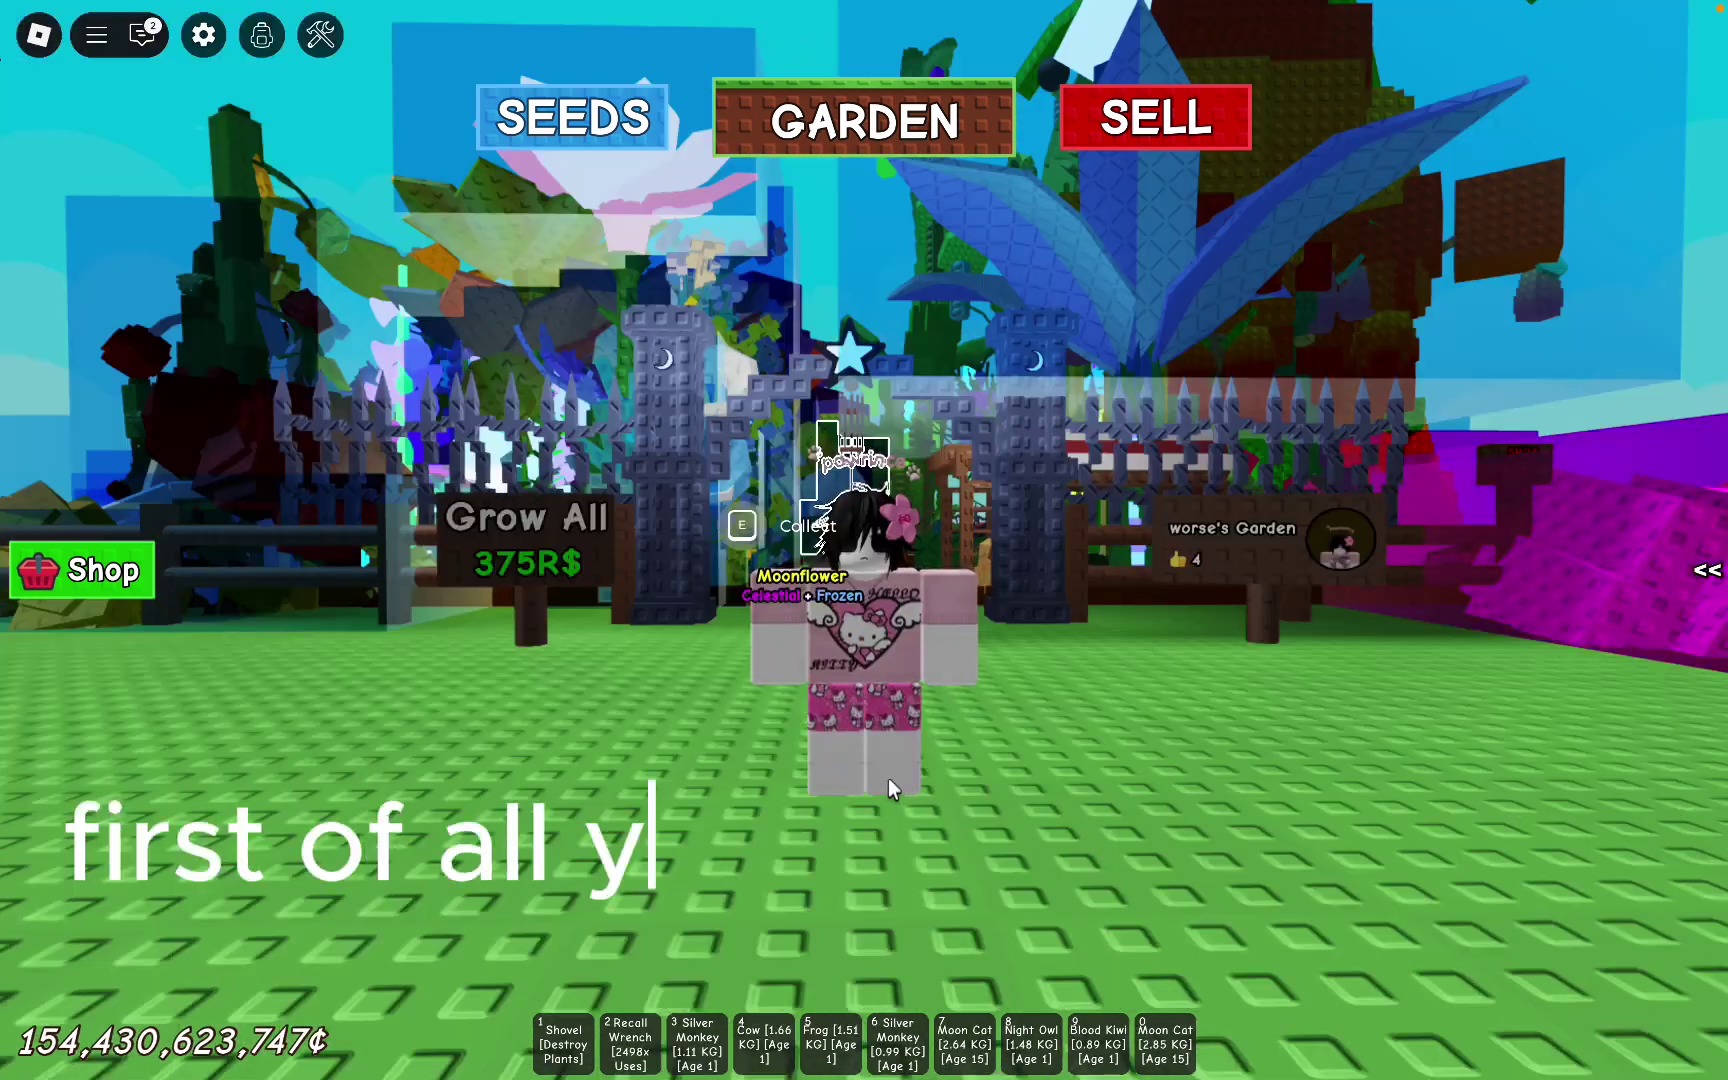
- Take Roblox out of full screen, shift its window right, and bring the Seed&Gear workflow window onscreen
left_click(191, 11)
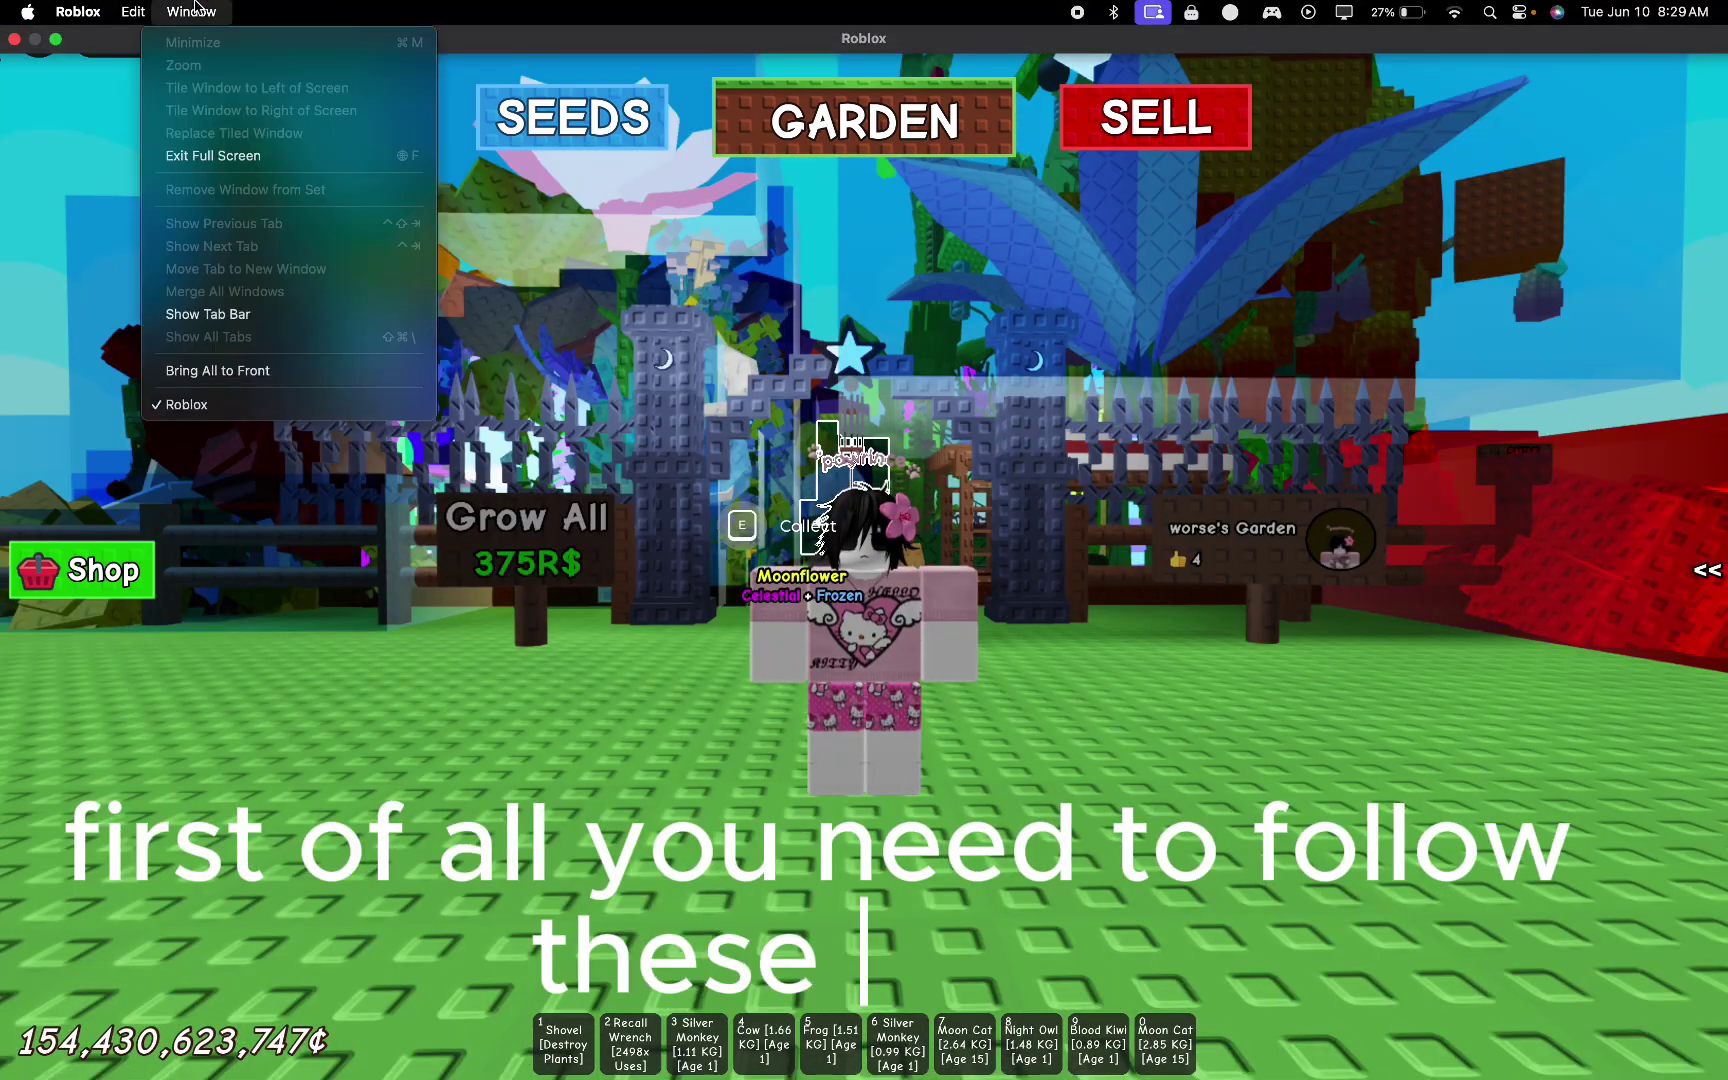
left_click(241, 165)
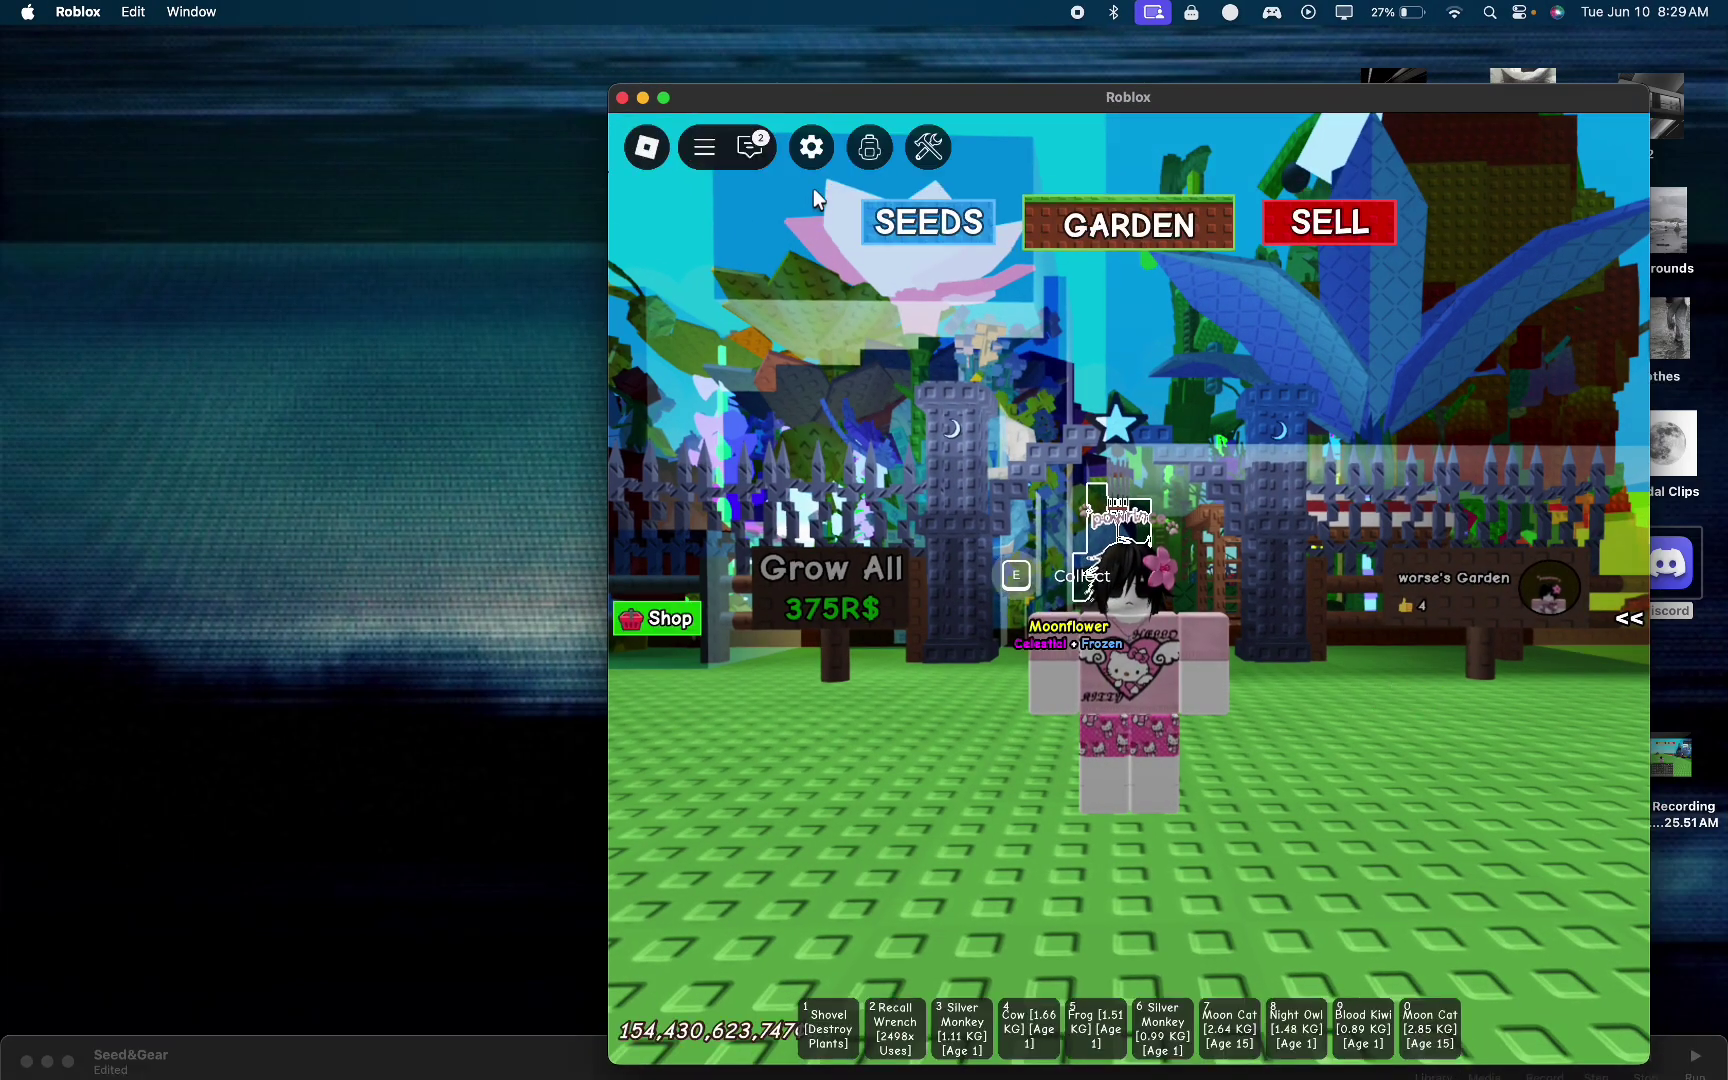
mouse_move(812, 110)
left_mouse_down()
mouse_move(905, 118)
mouse_move(892, 106)
left_mouse_up()
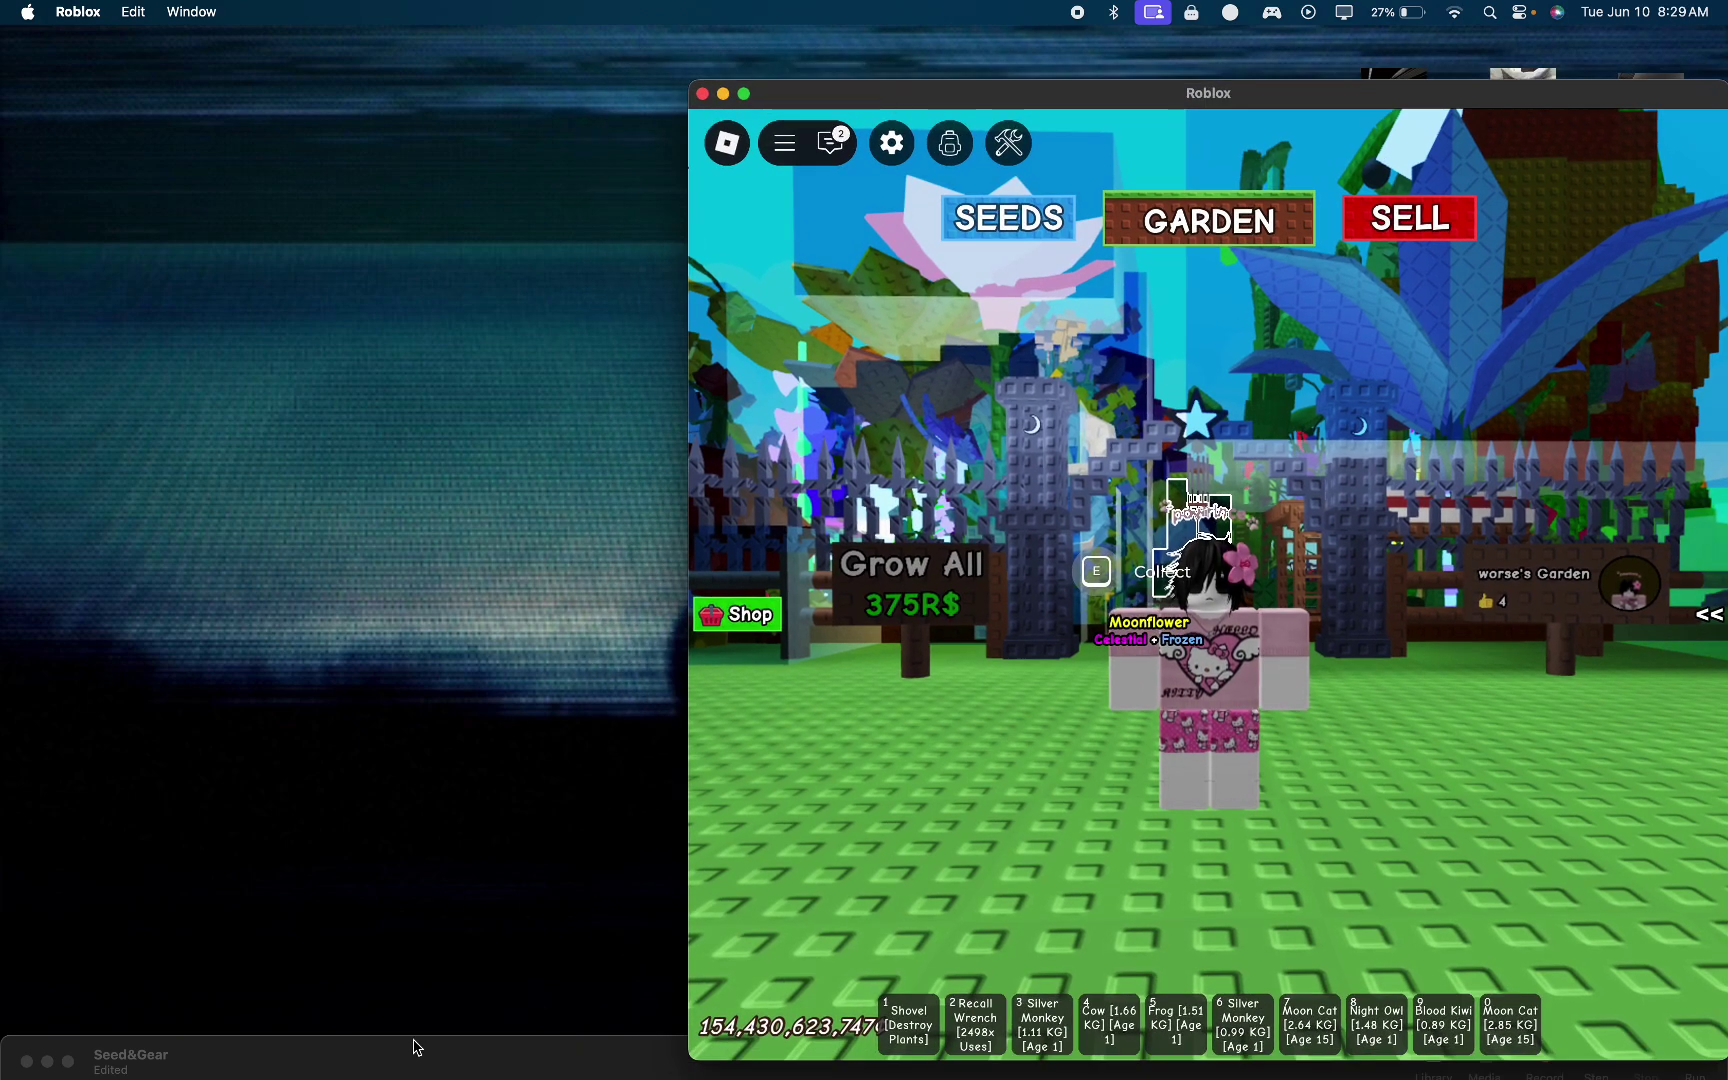
mouse_move(417, 1048)
left_mouse_down()
mouse_move(432, 1053)
mouse_move(359, 386)
mouse_move(417, 212)
mouse_move(510, 166)
mouse_move(268, 166)
left_mouse_up()
- Tile Roblox on the right half of the screen with the Seed&Gear workflow on the left
left_click(1096, 134)
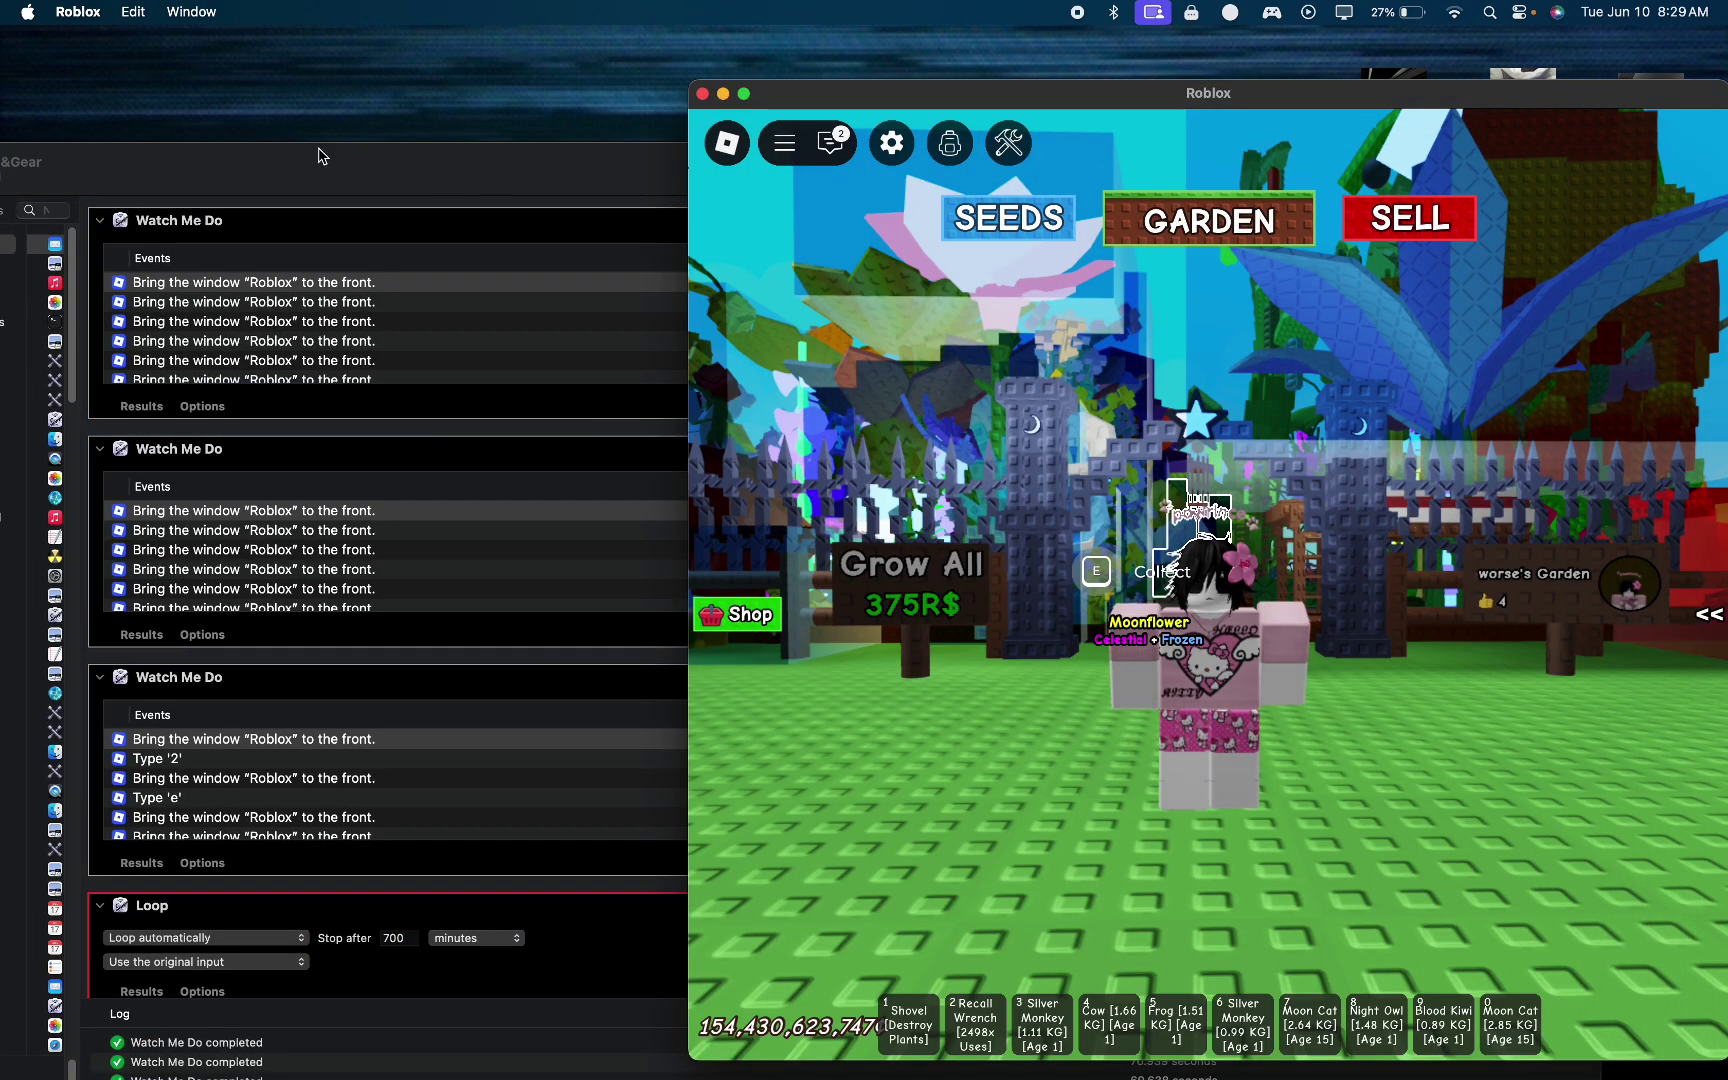
left_click(191, 12)
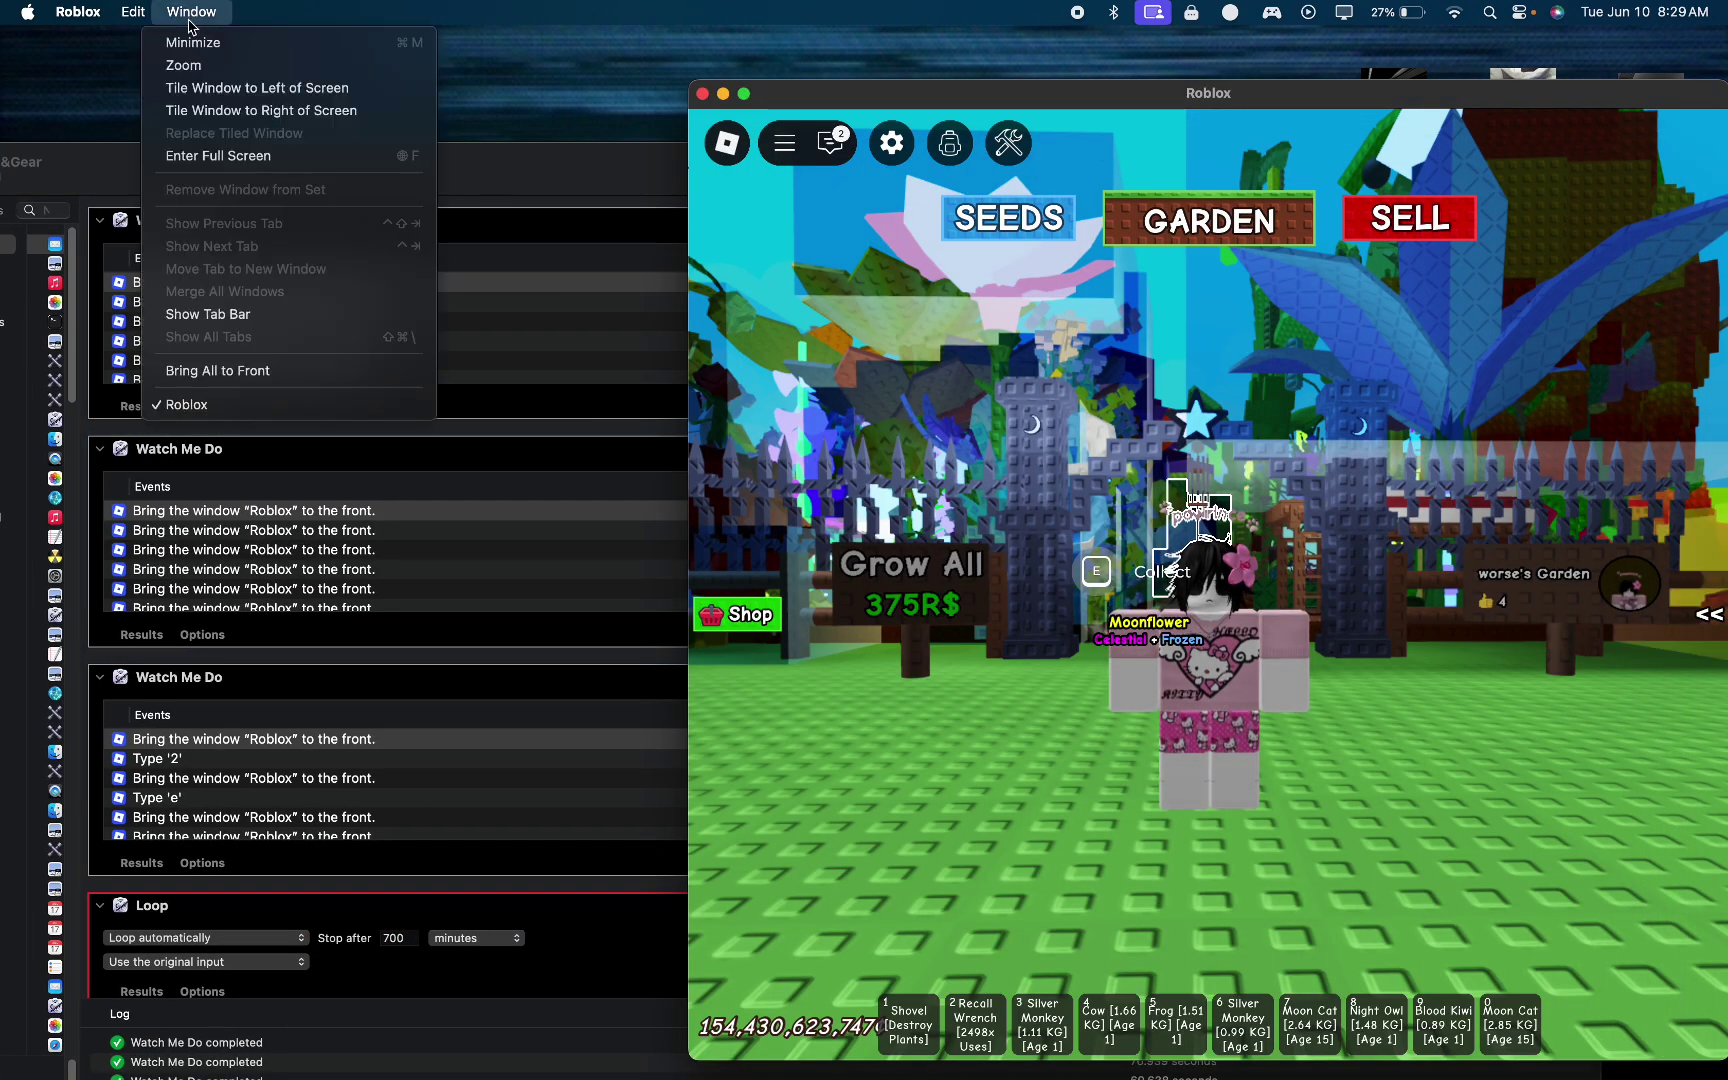
left_click(253, 117)
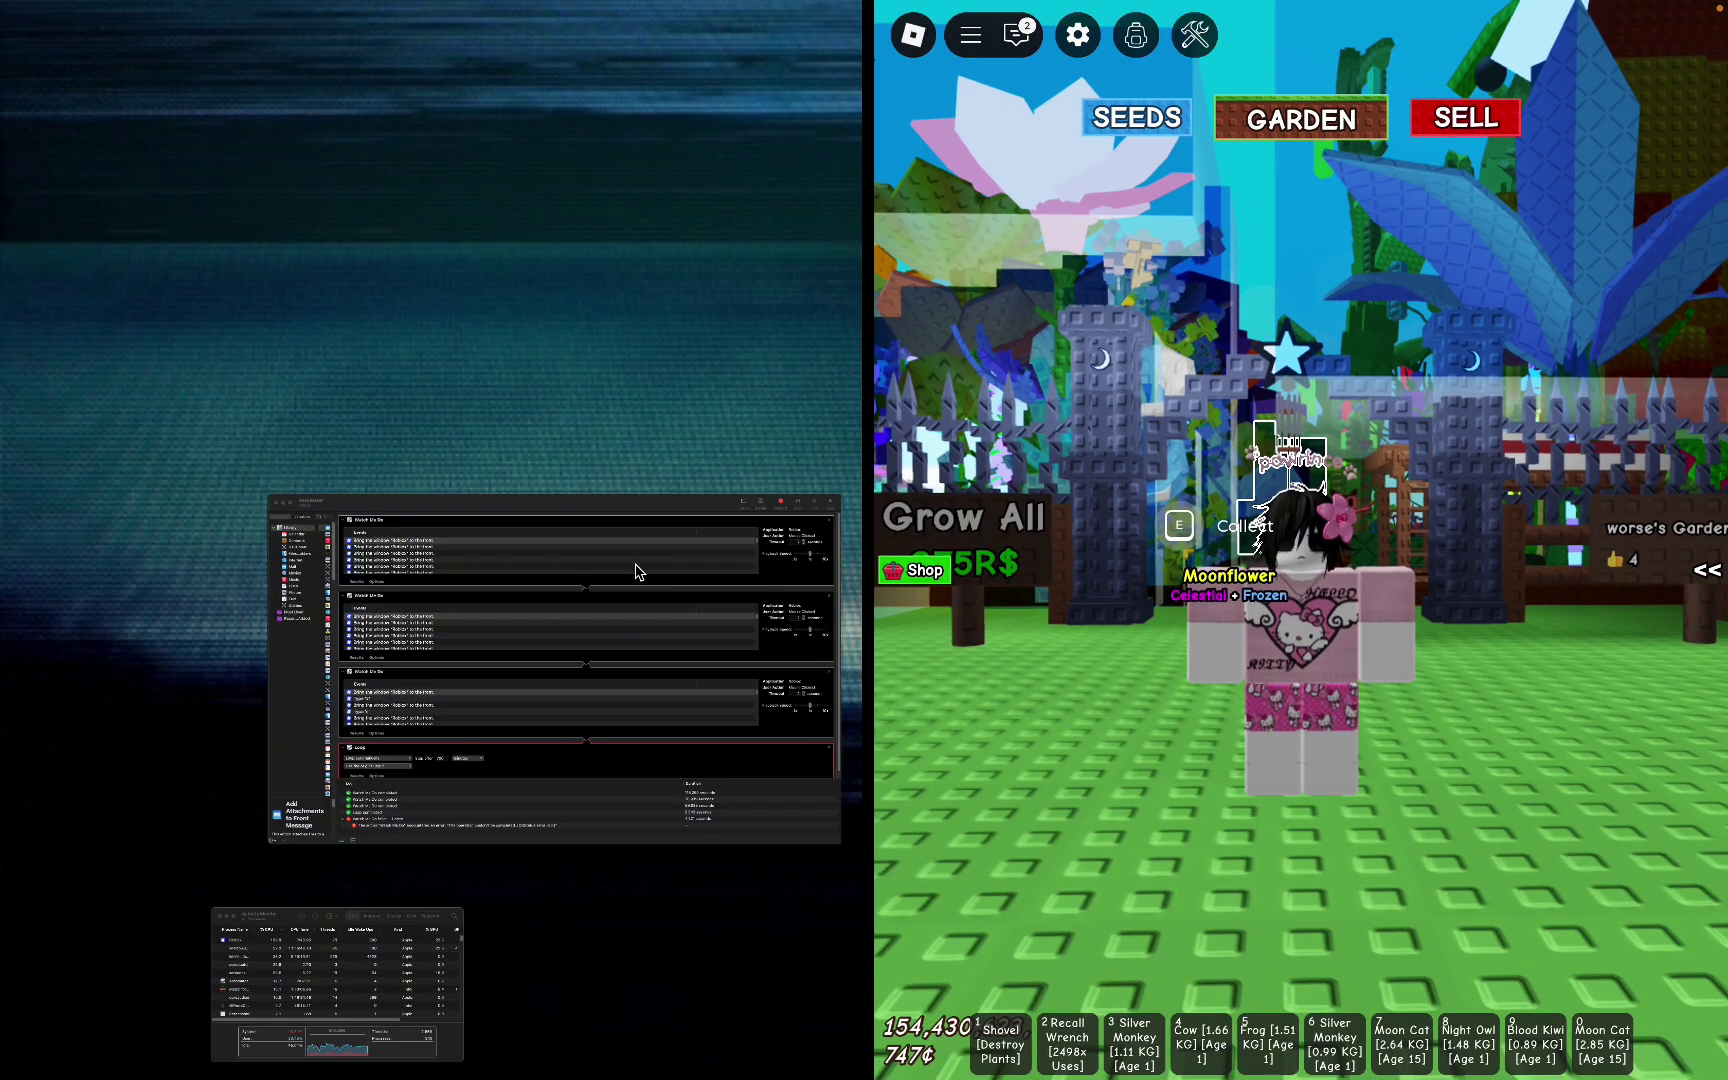
left_click(640, 567)
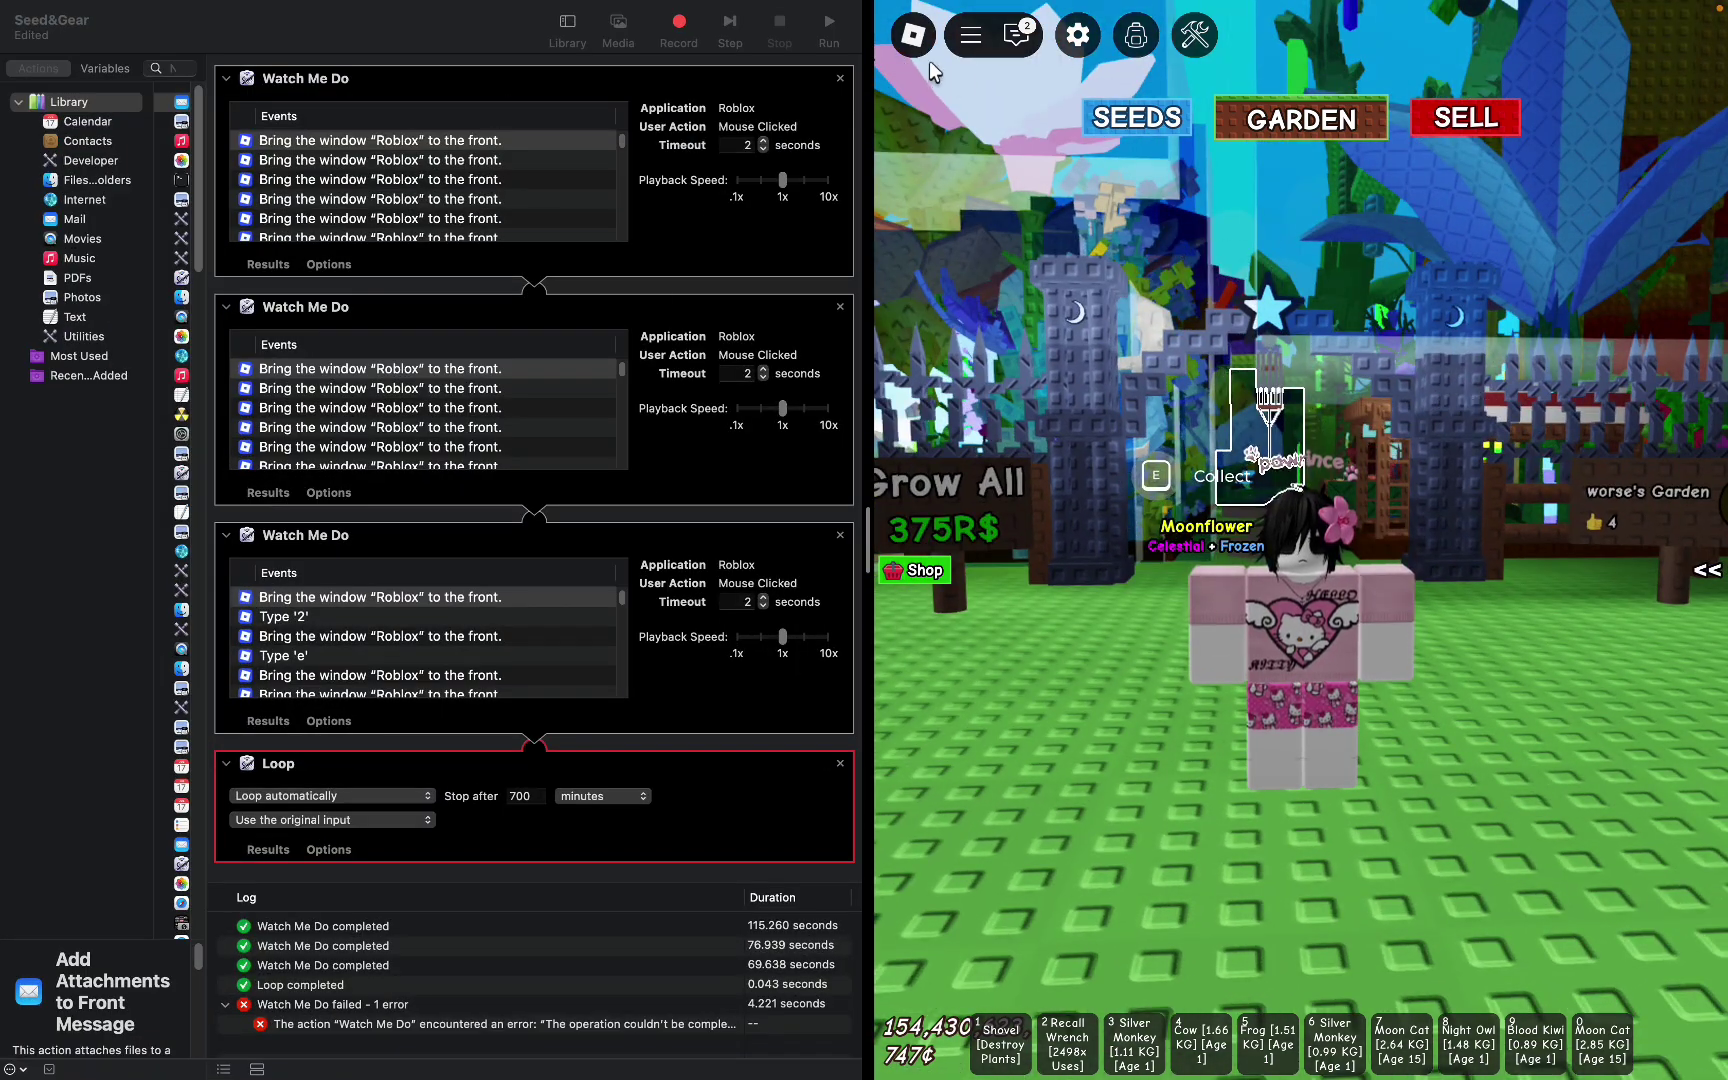
- Leave the current Grow a Garden game from the Roblox menu
left_click(920, 45)
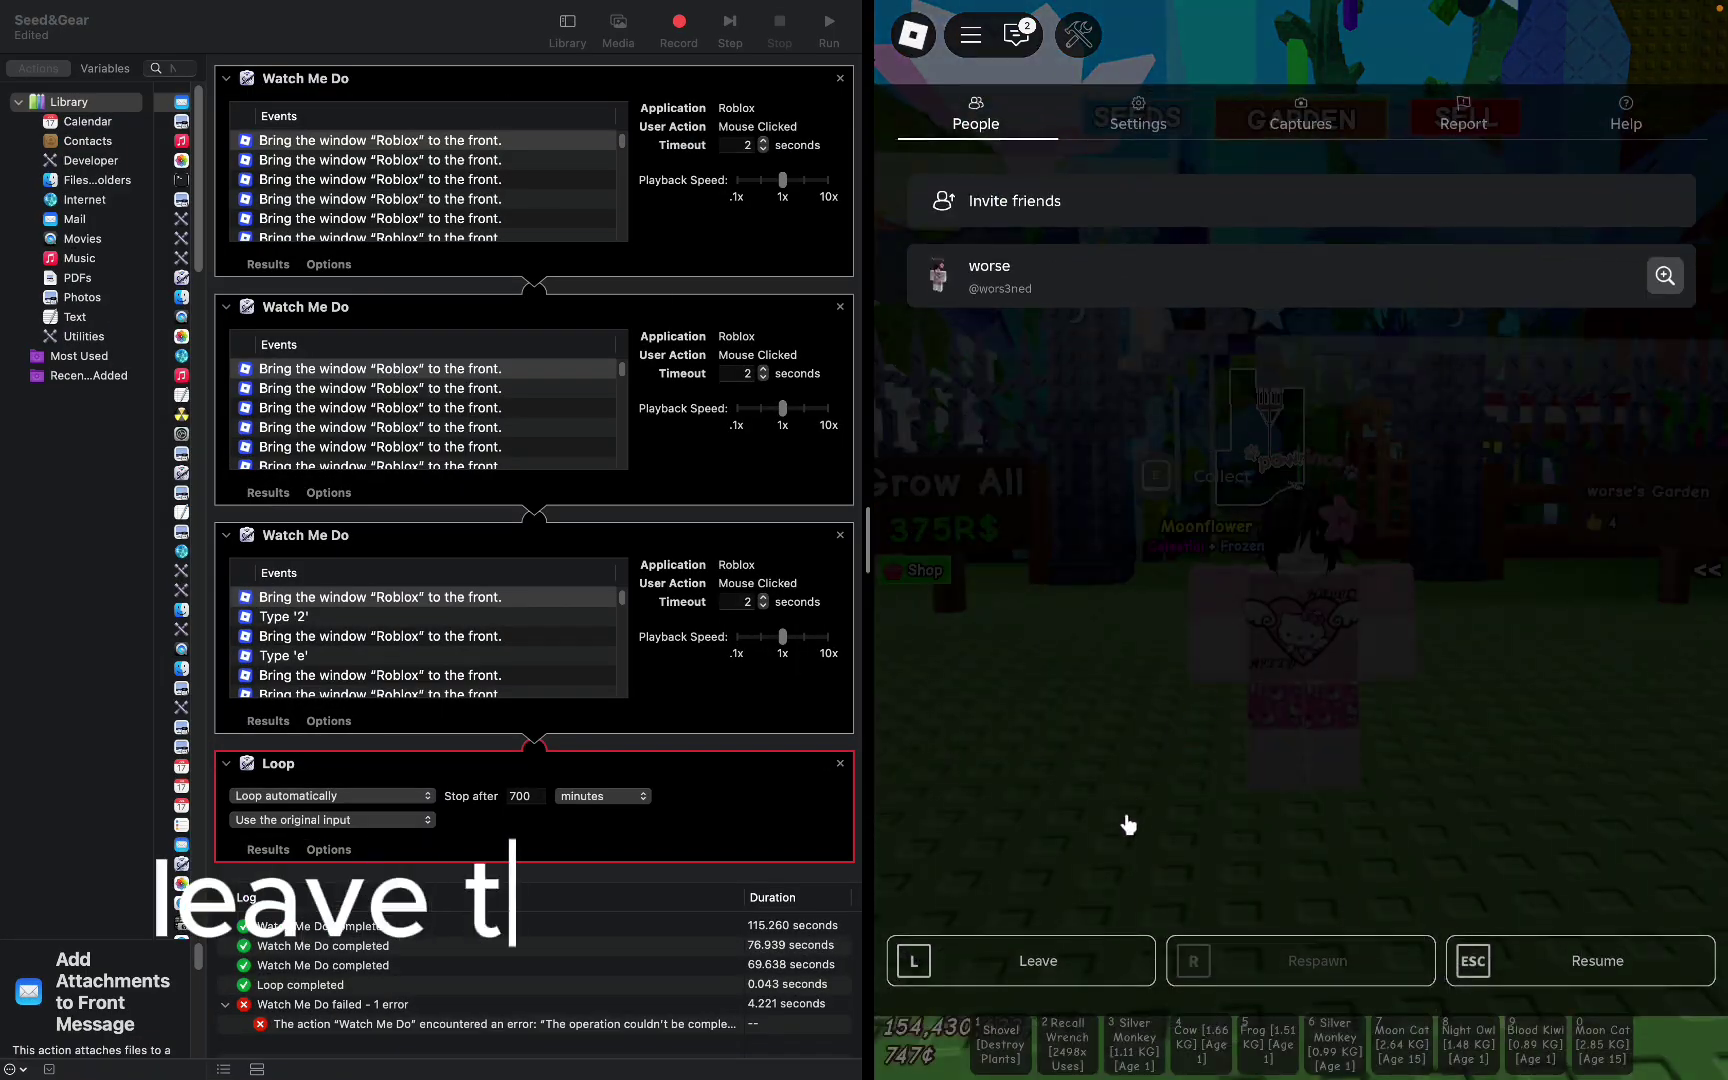
key("l")
left_click(1219, 412)
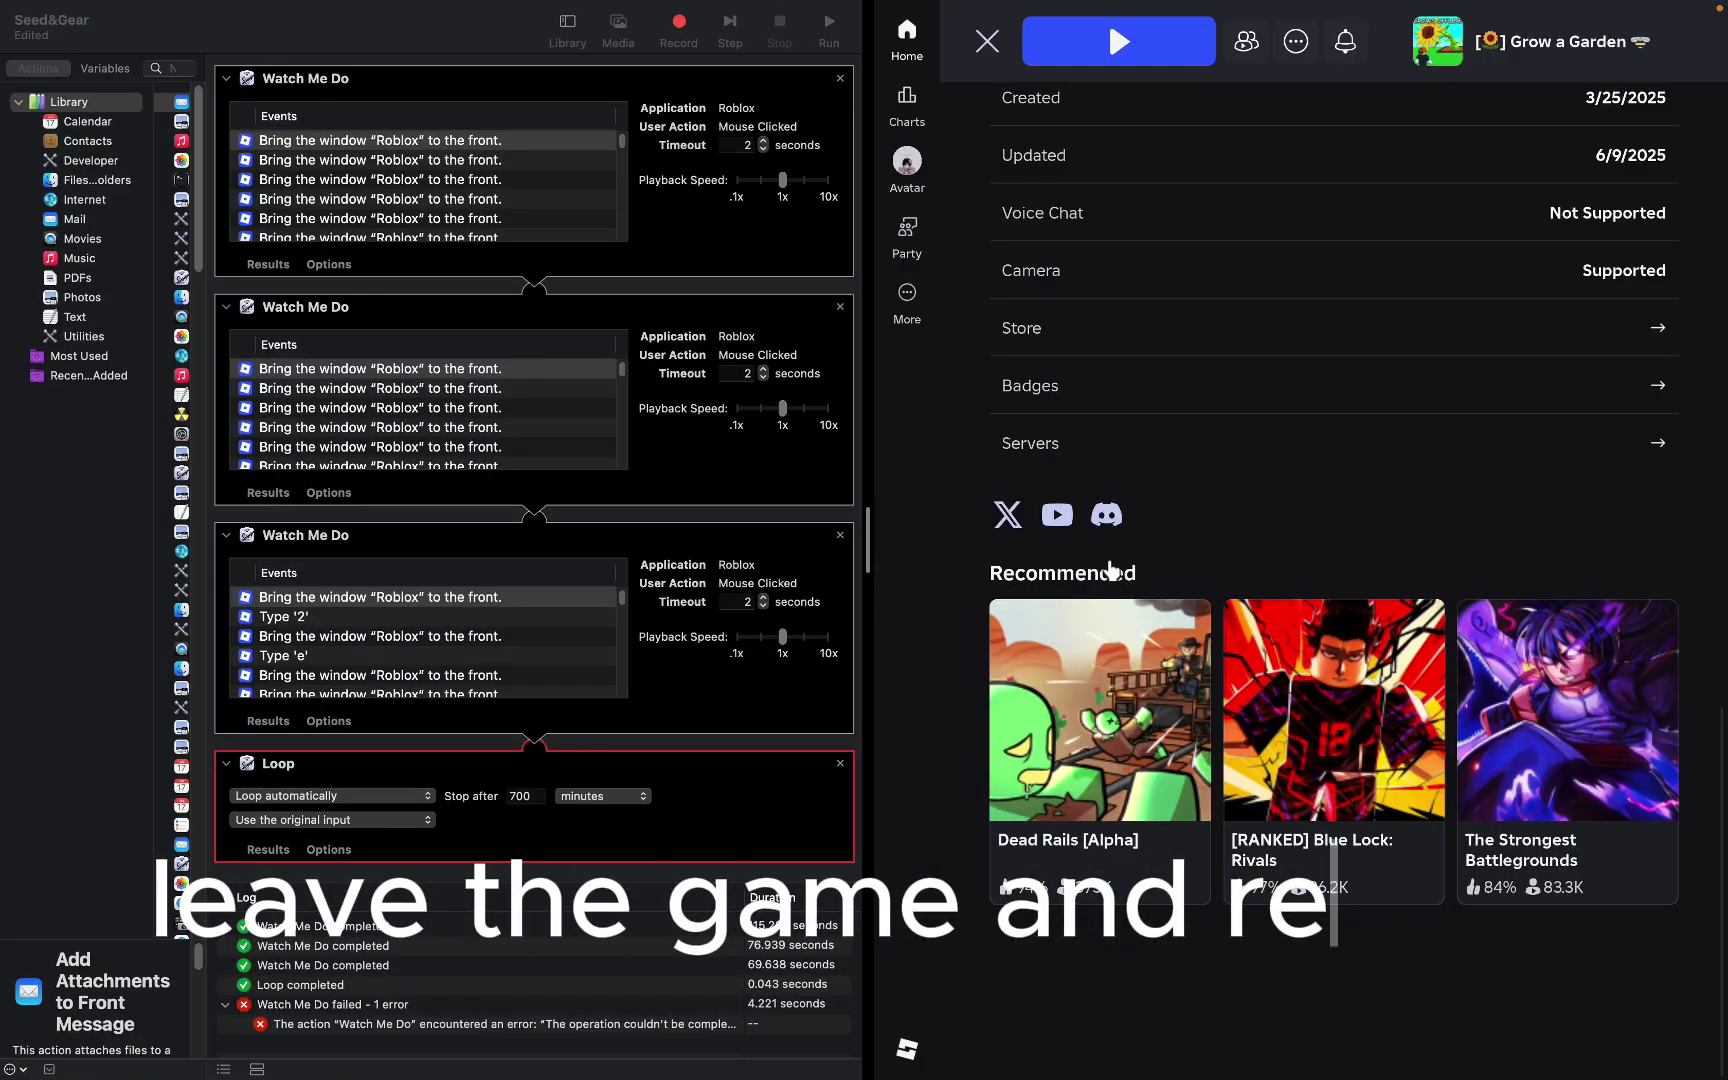
- Join a different Grow a Garden server, skip loading, and close the player list
left_click(1120, 455)
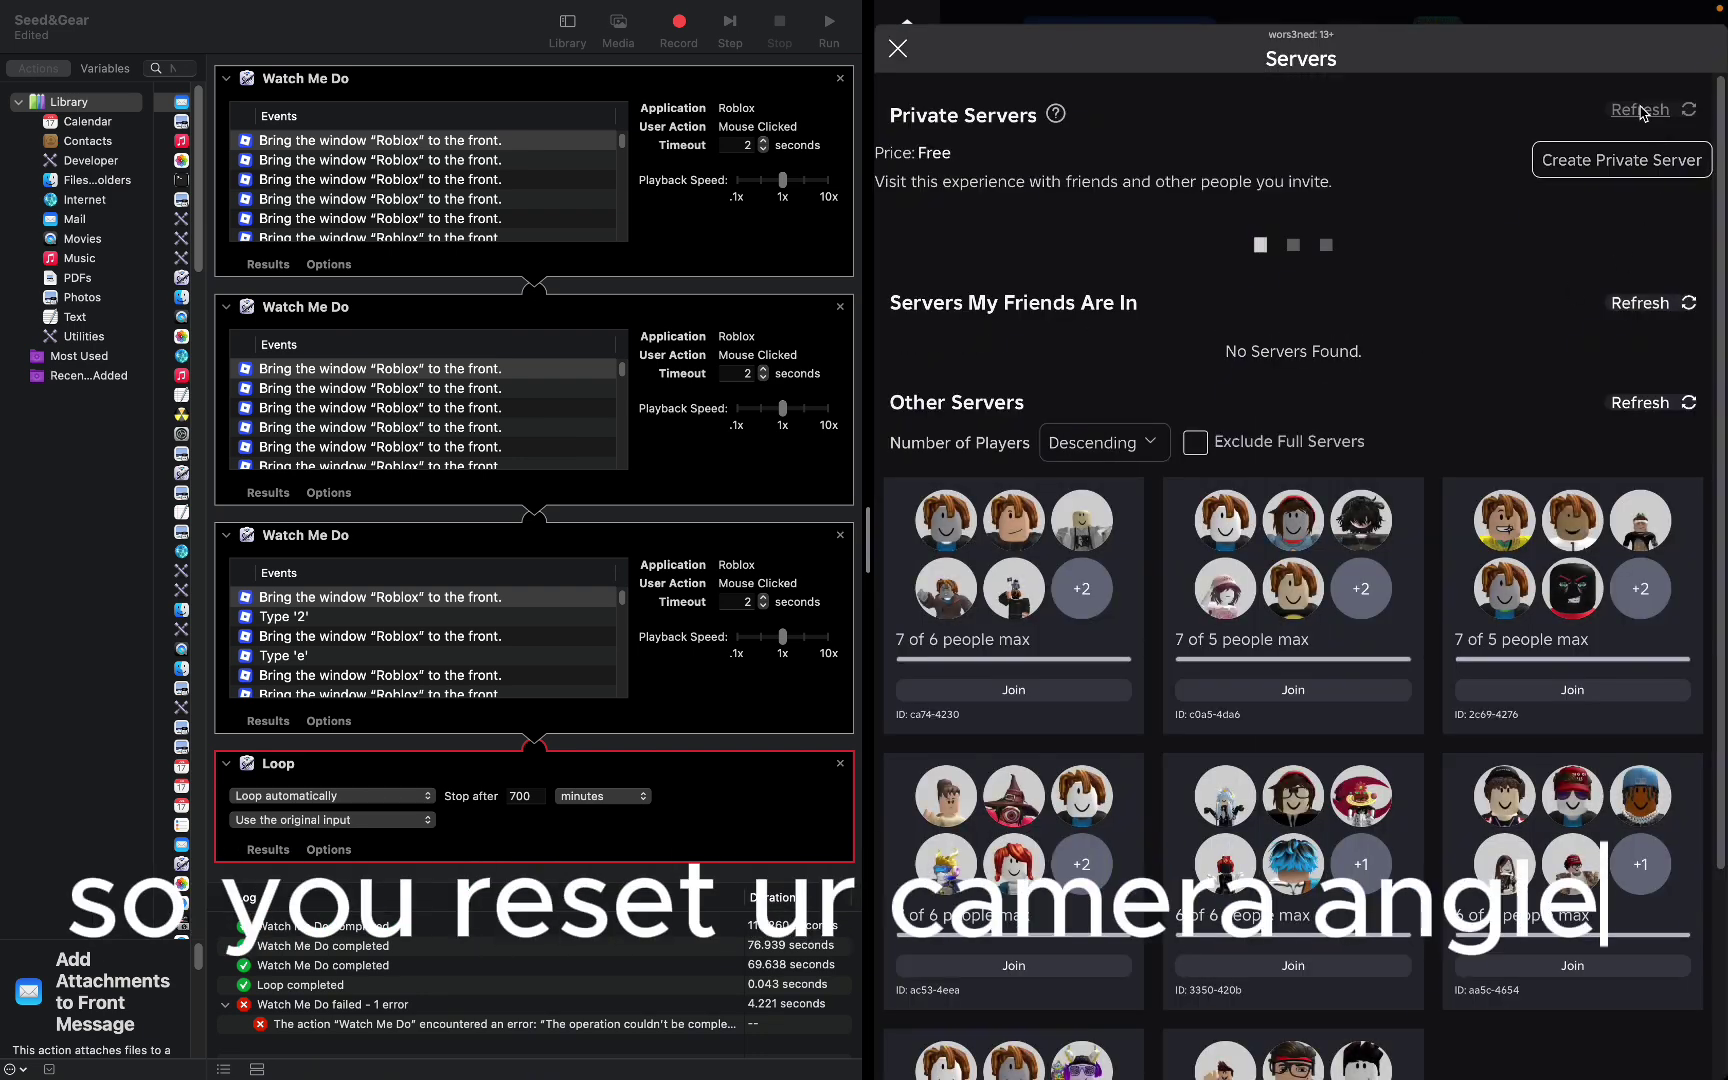
left_click(1017, 490)
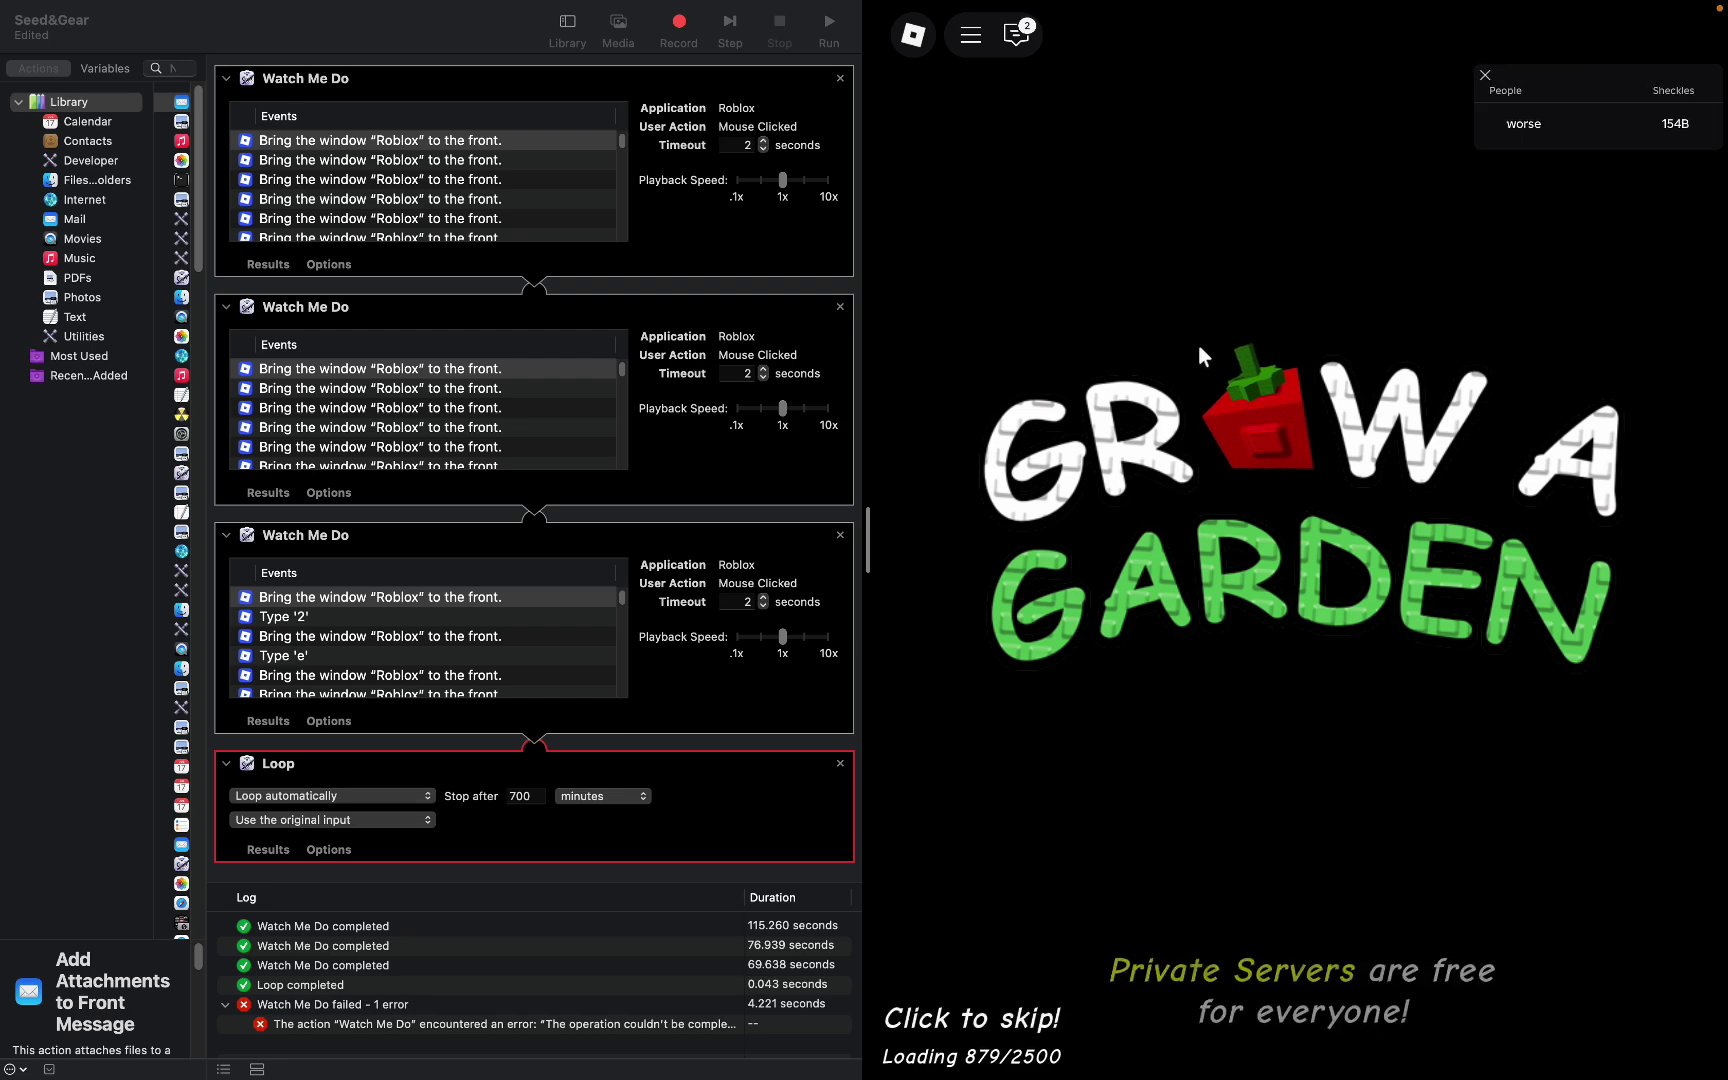
left_click(1197, 344)
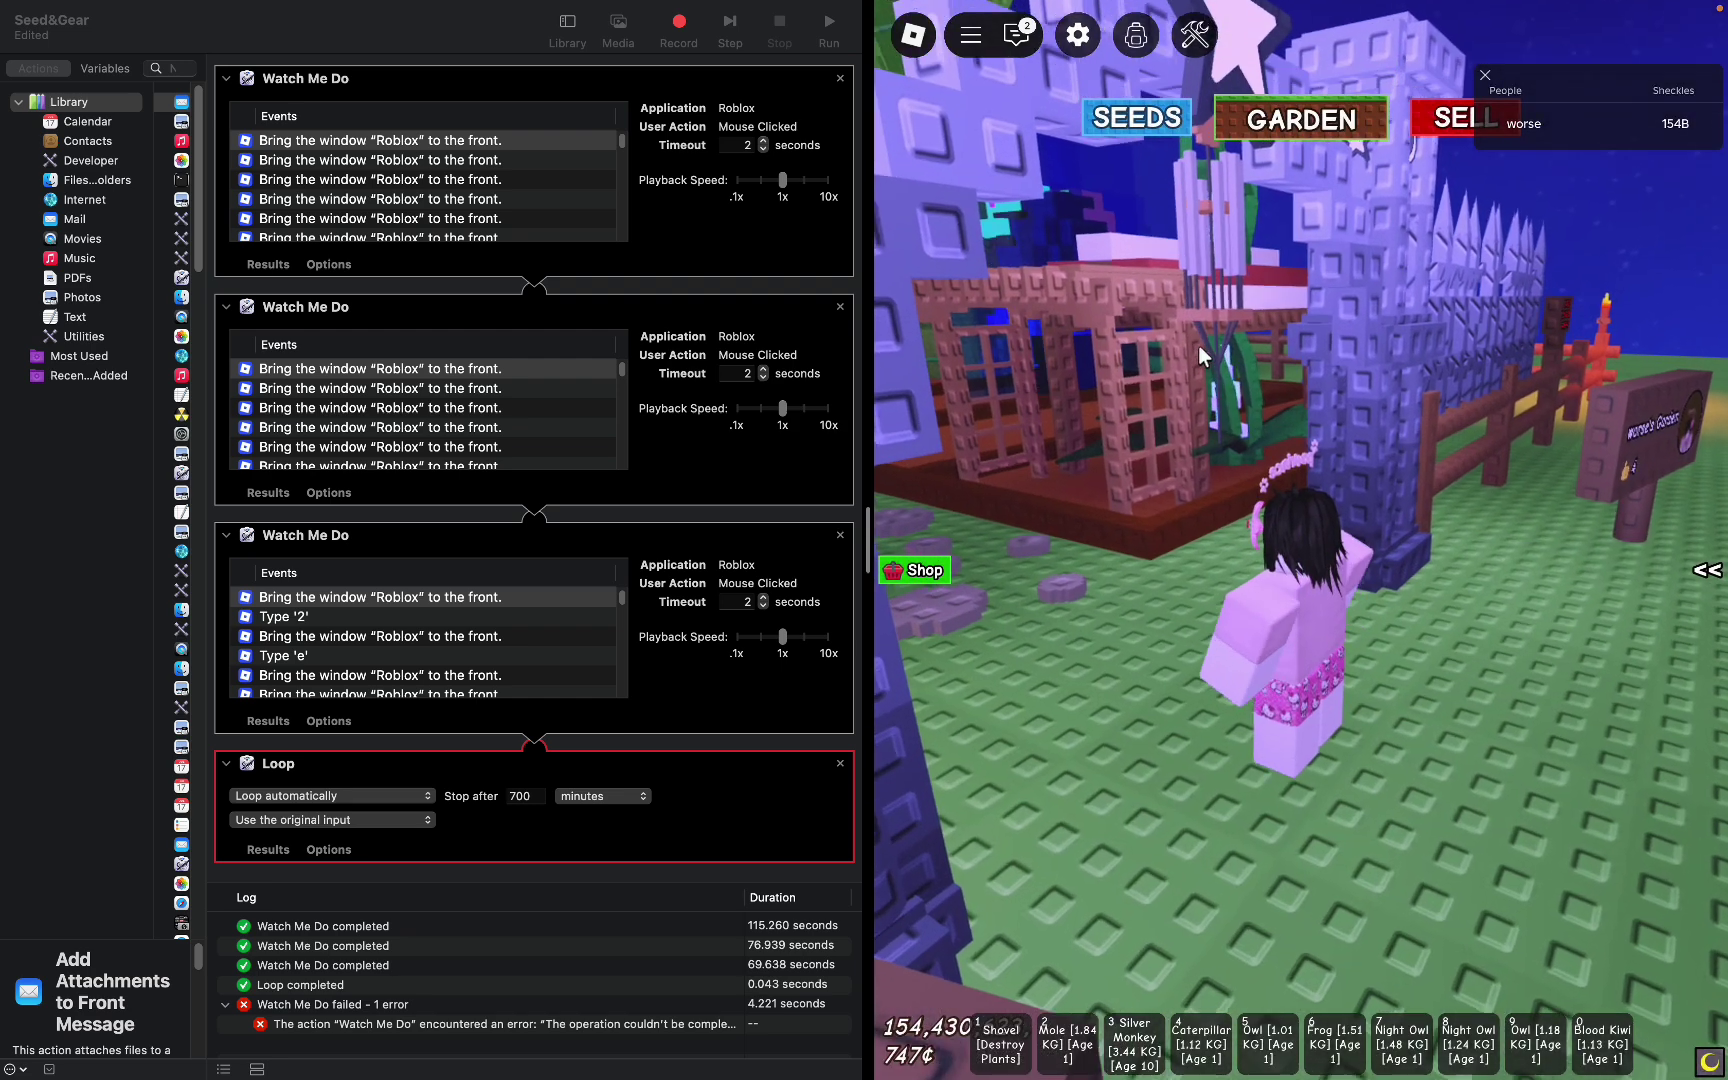
left_click(1485, 77)
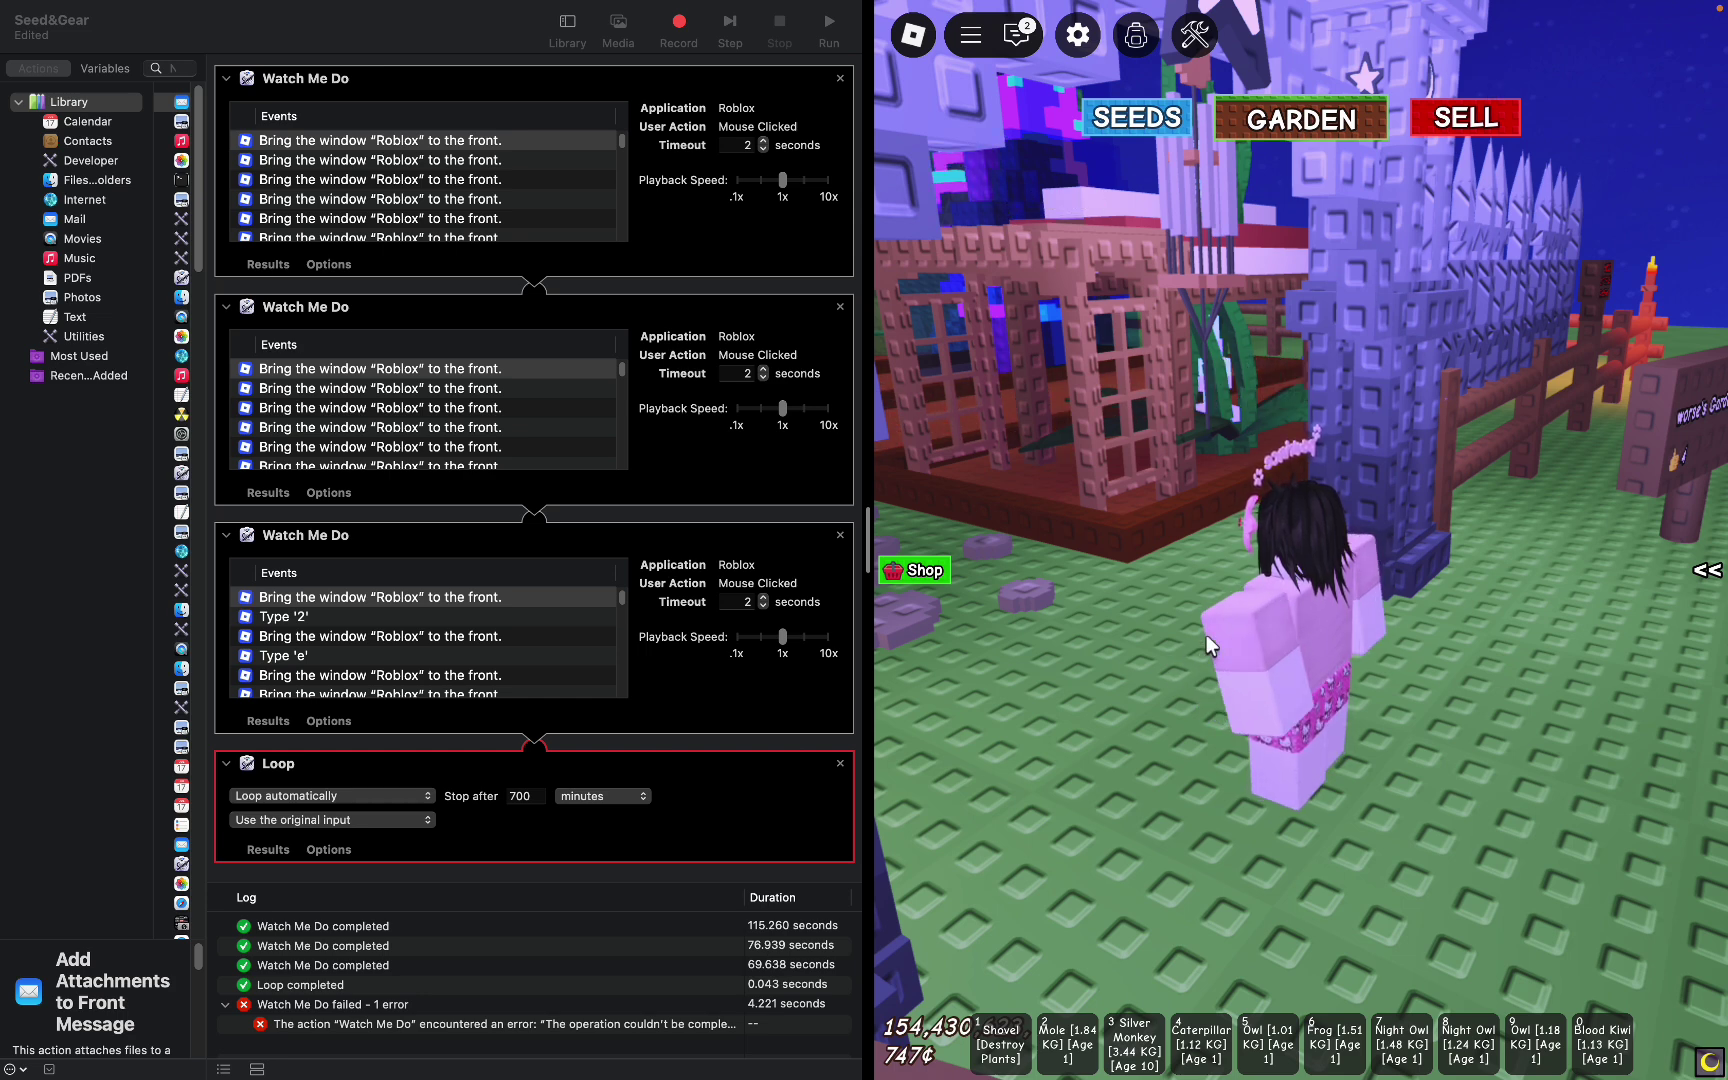
- Keep the Seed&Gear loop limit at 700 with its units left as minutes
left_click(490, 47)
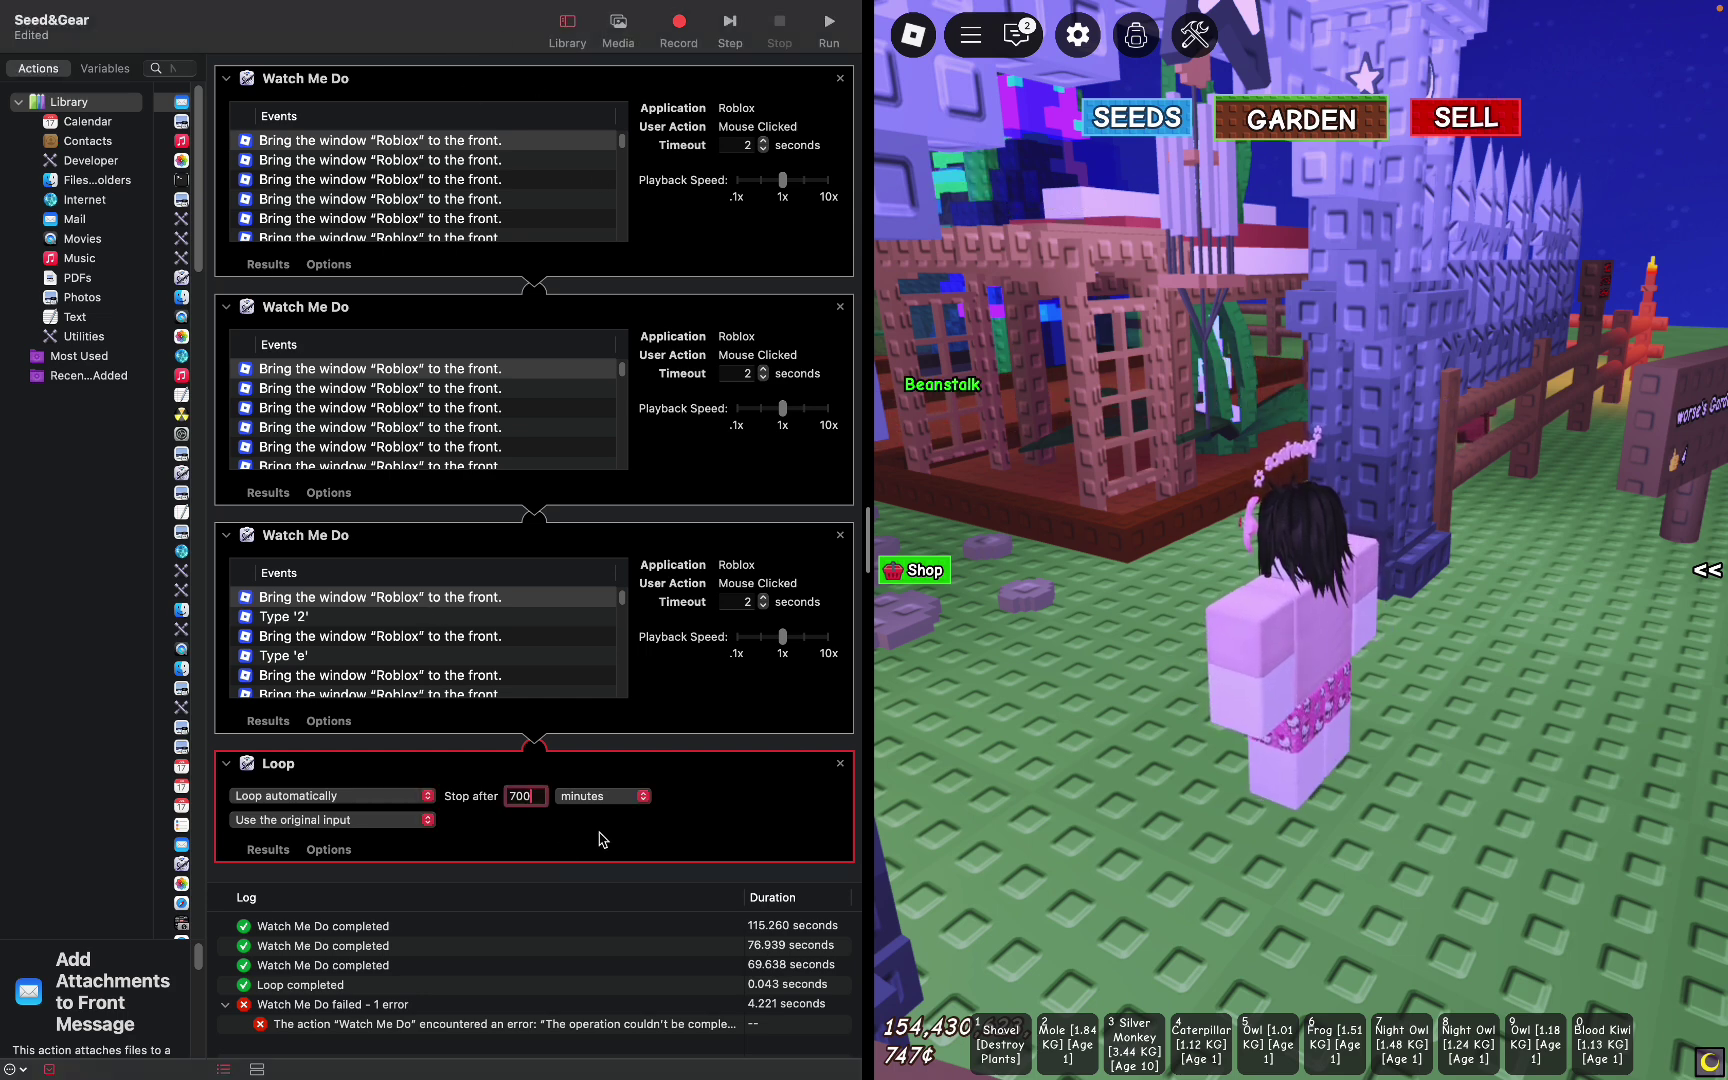
left_click(560, 797)
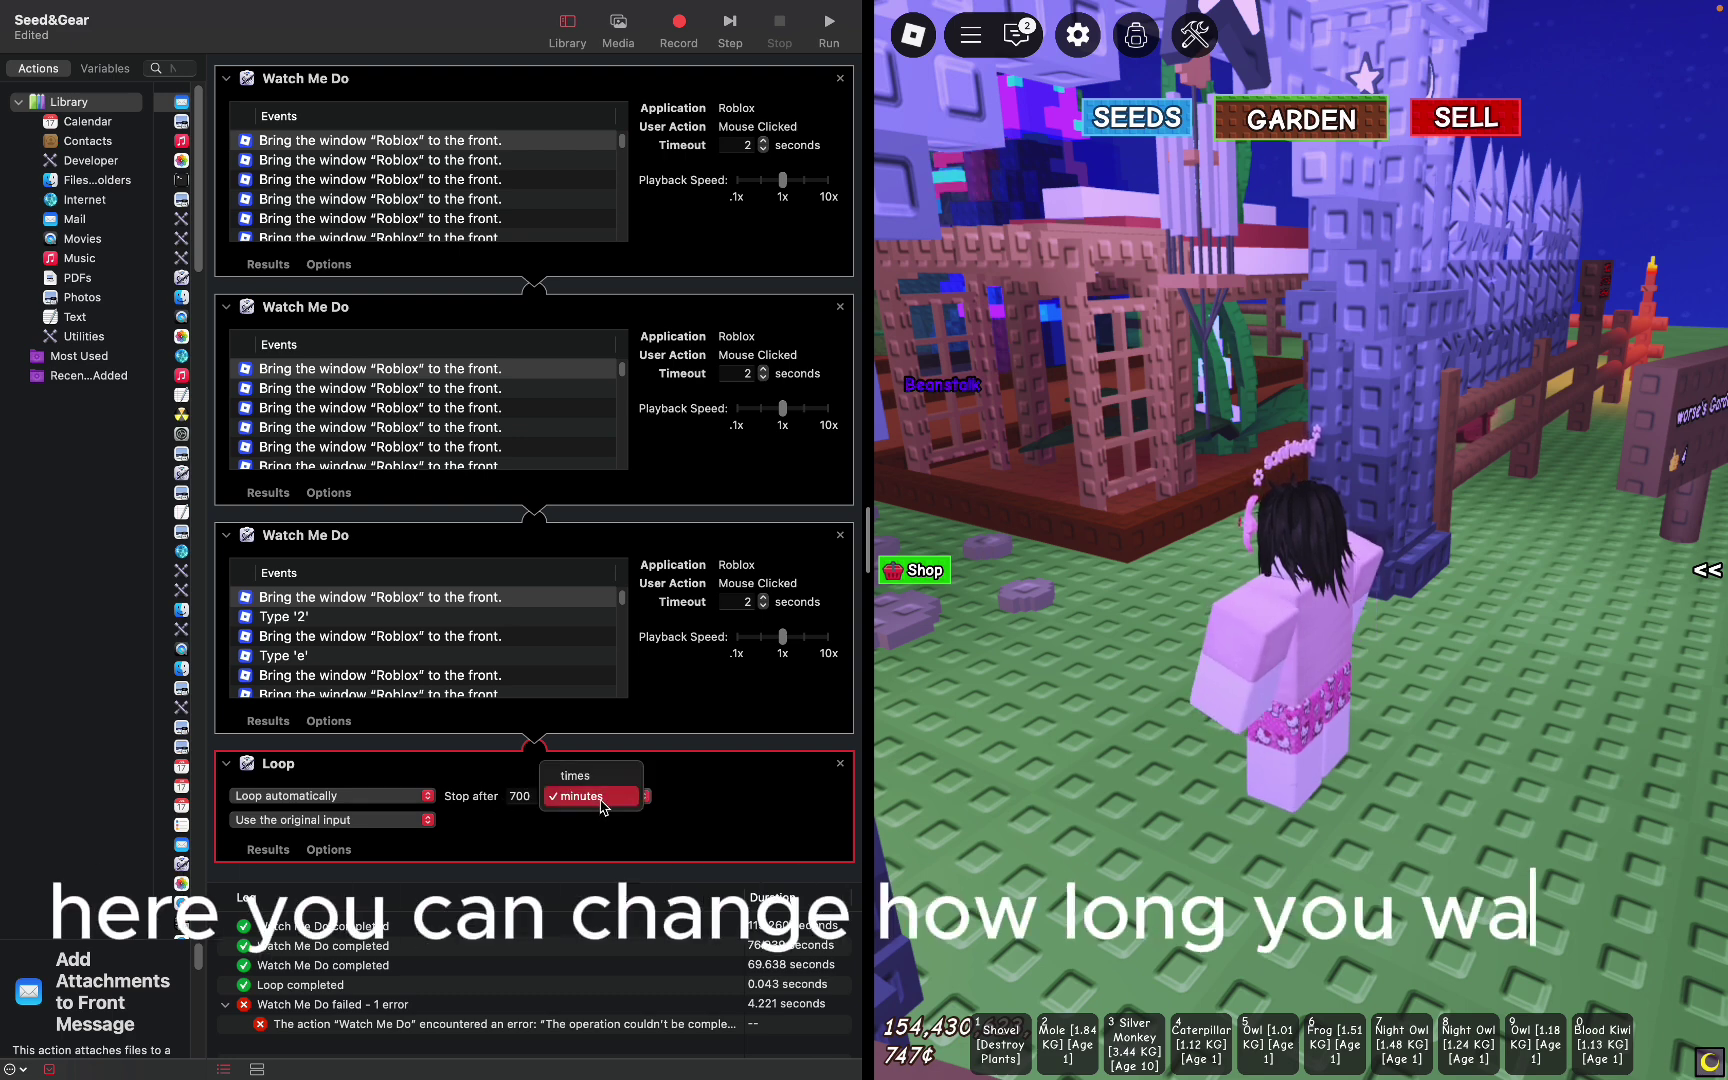
left_click(602, 806)
type("r")
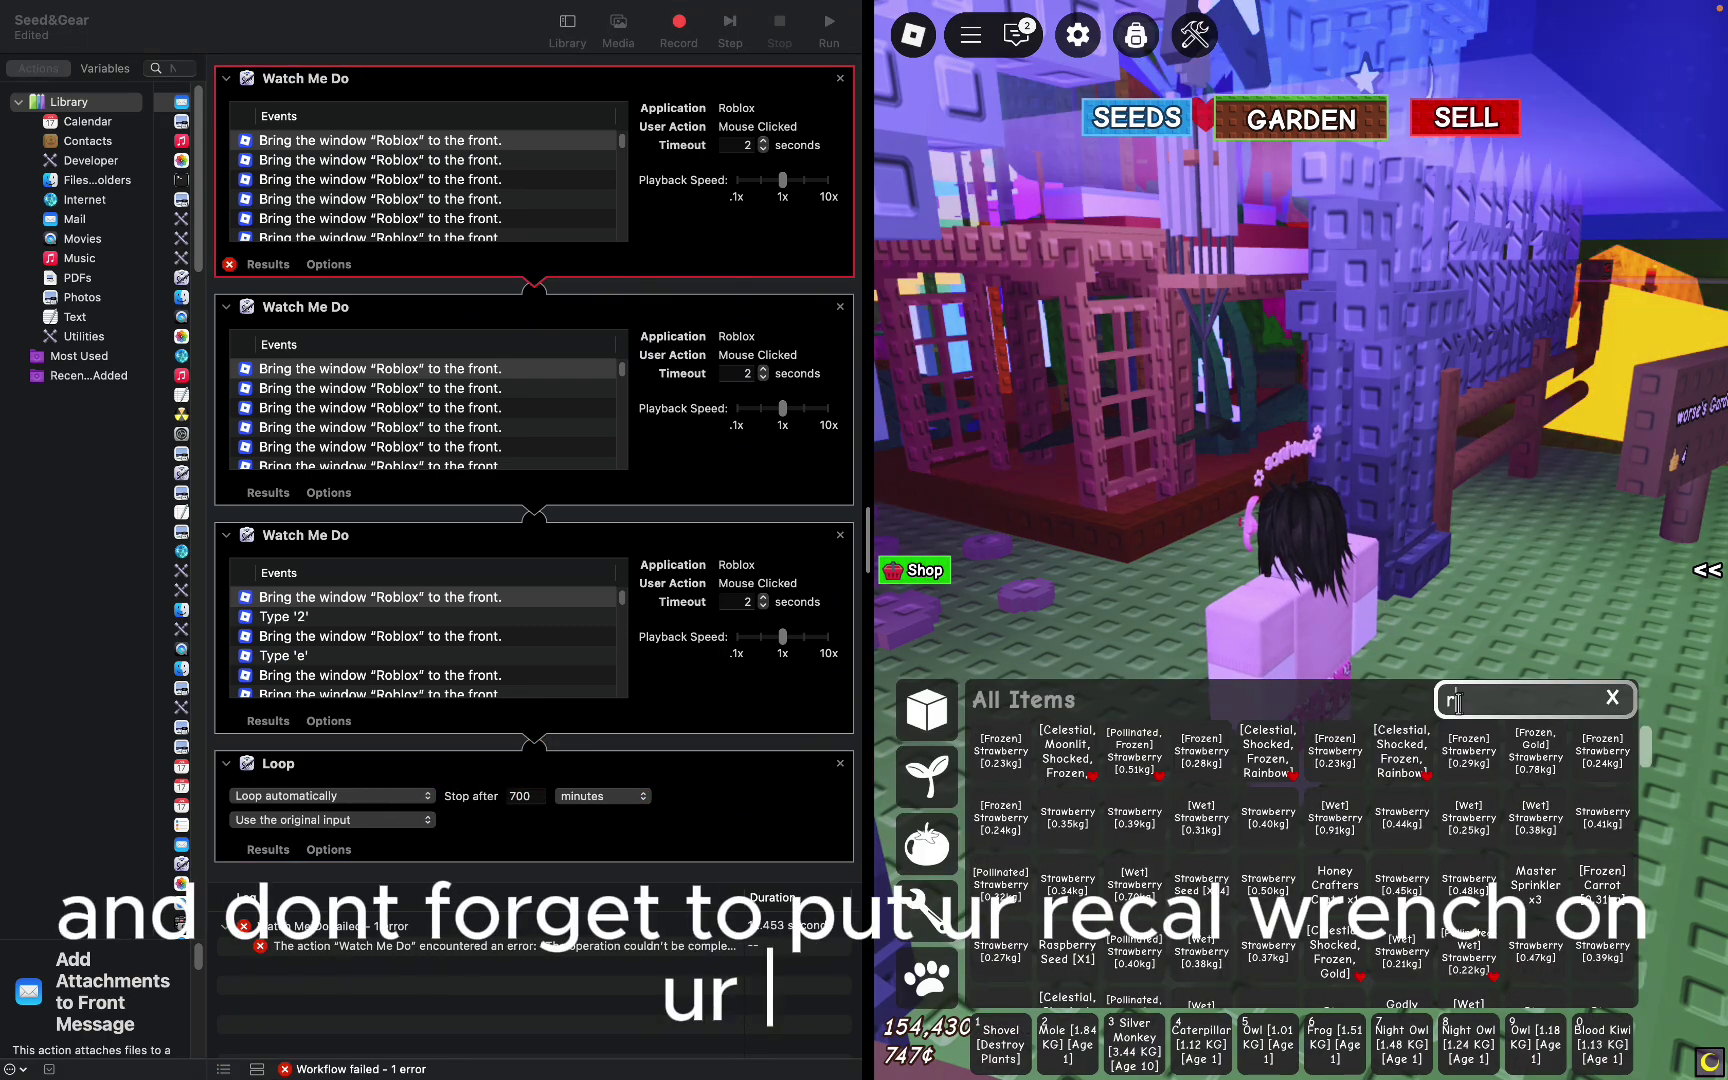
- Search 'rec', put the Recall Wrench in hotbar slot 2, close the inventory, and return to Automator
left_click(1440, 700)
type("rec")
left_click_drag(1019, 762, 1091, 1065)
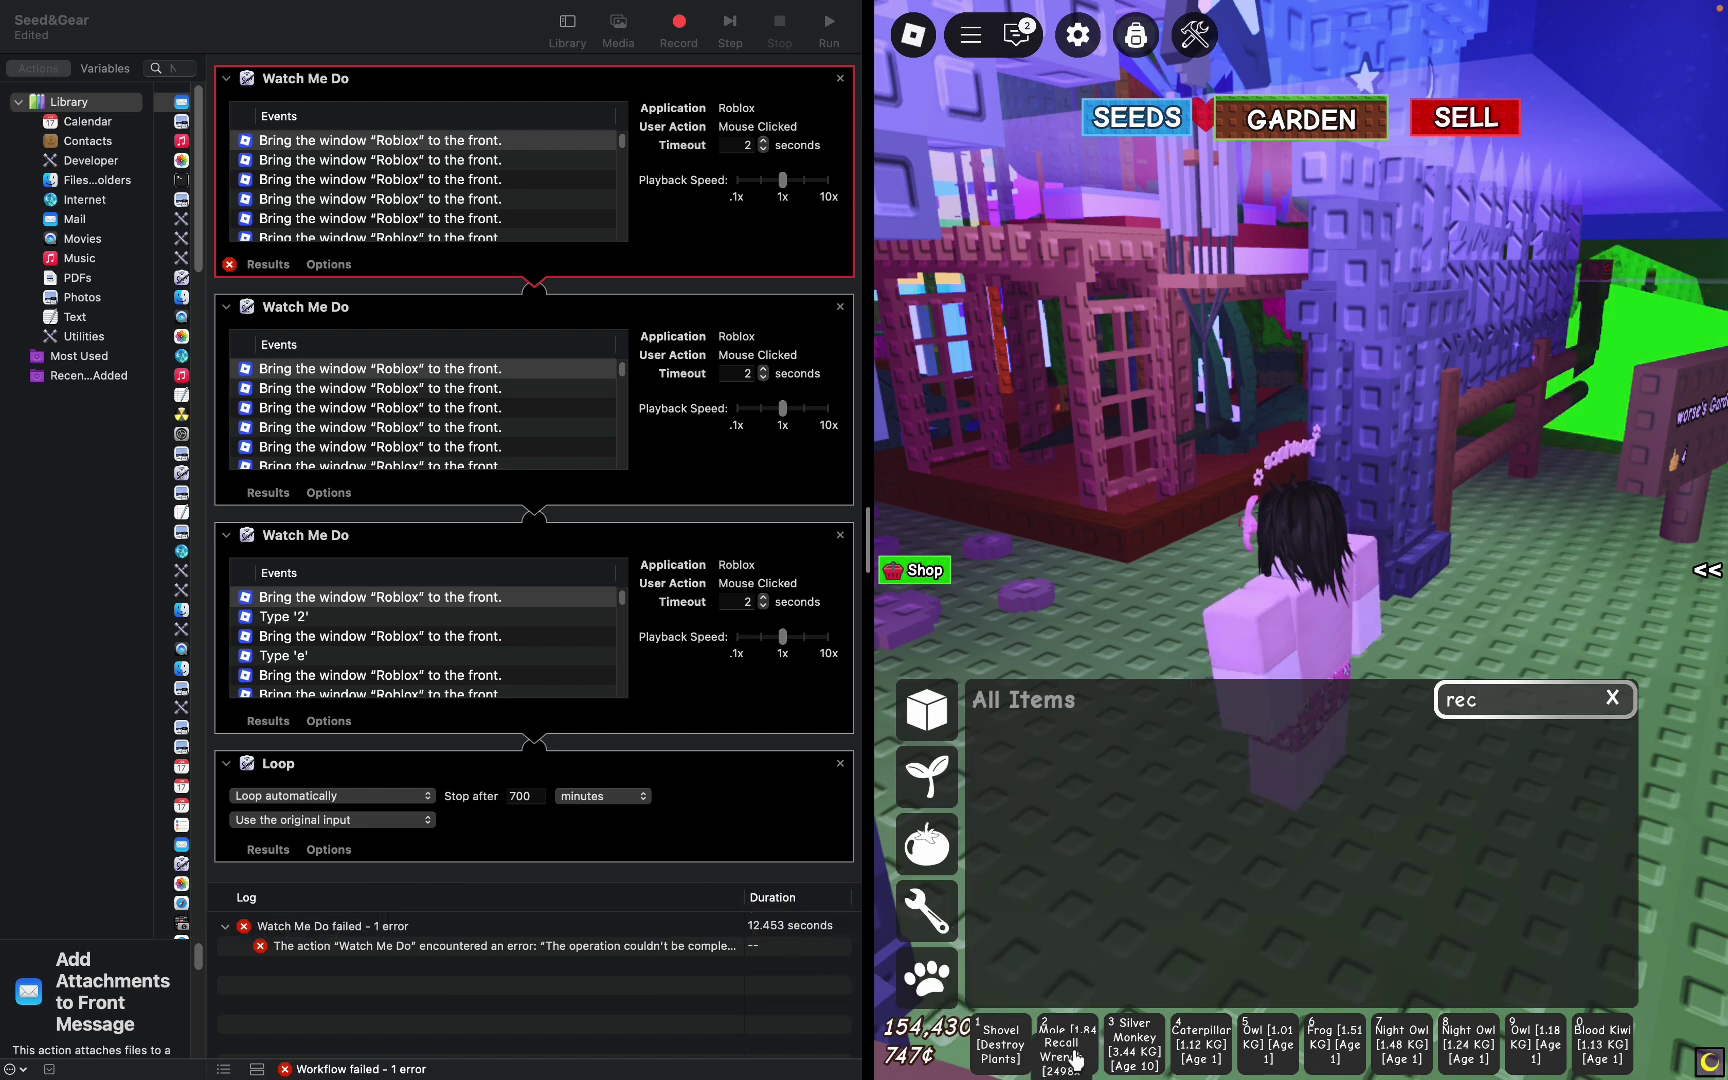
key("grave")
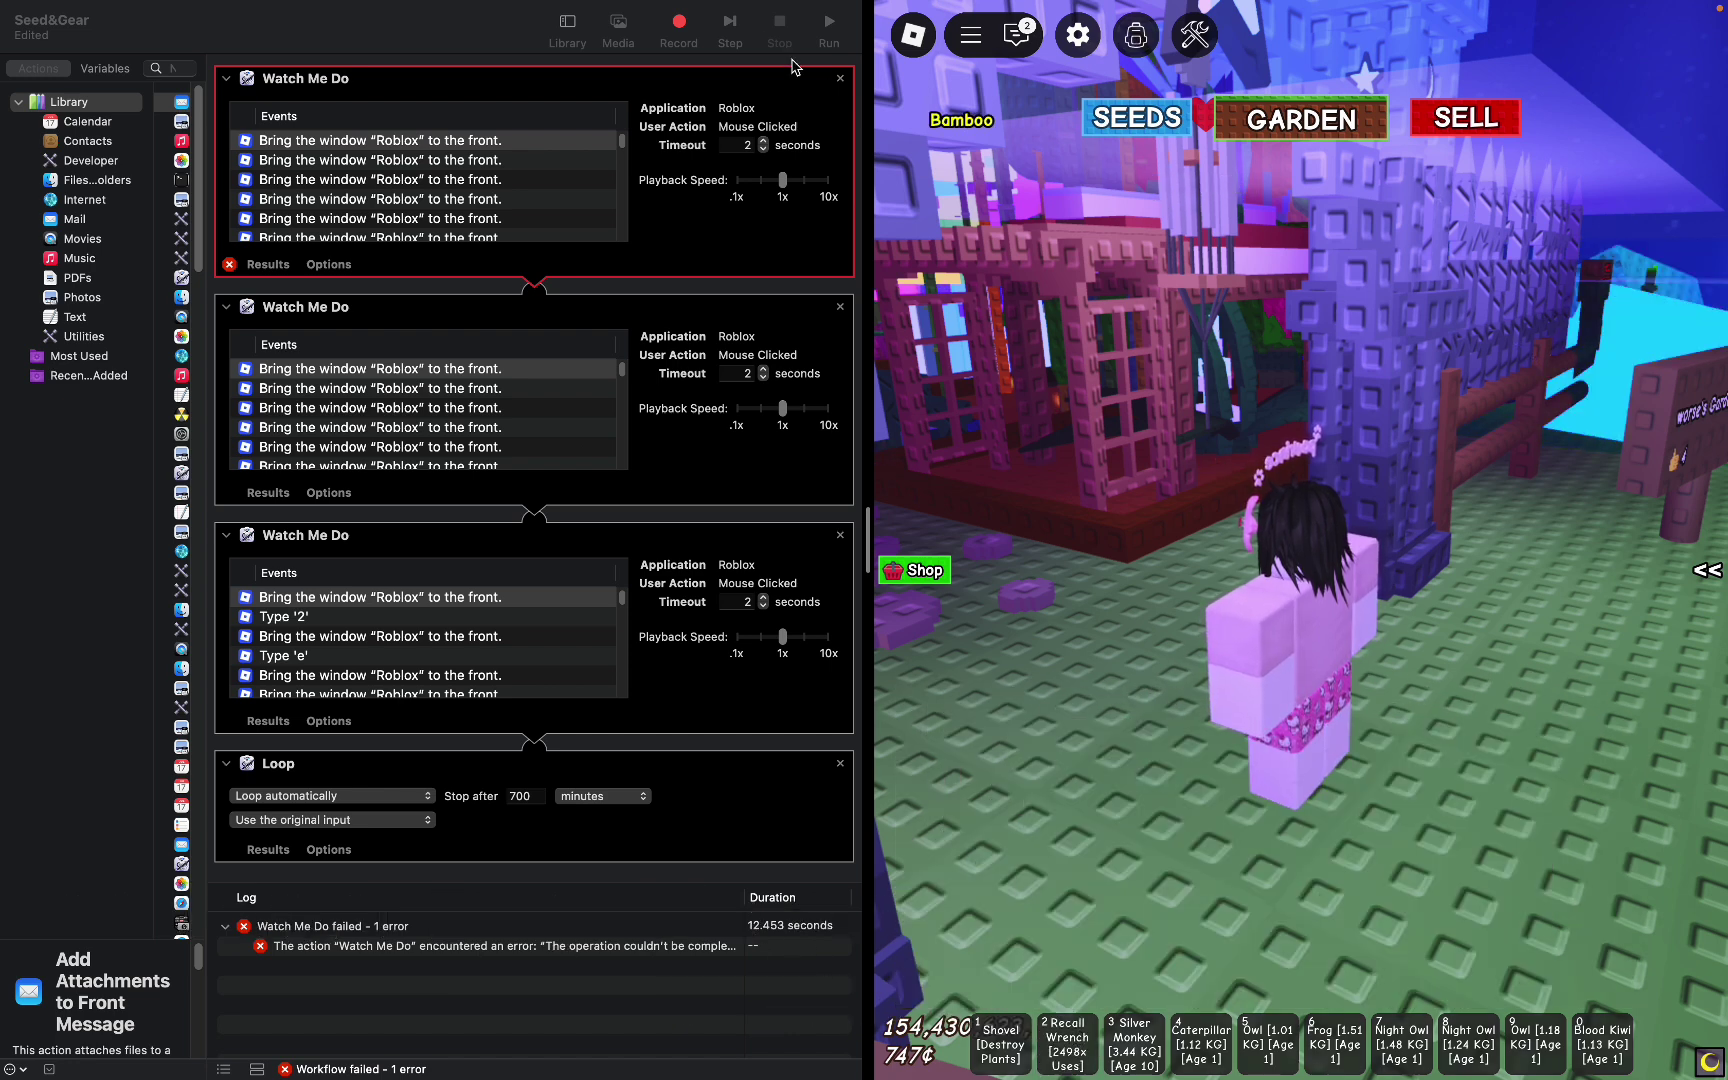
left_click(712, 32)
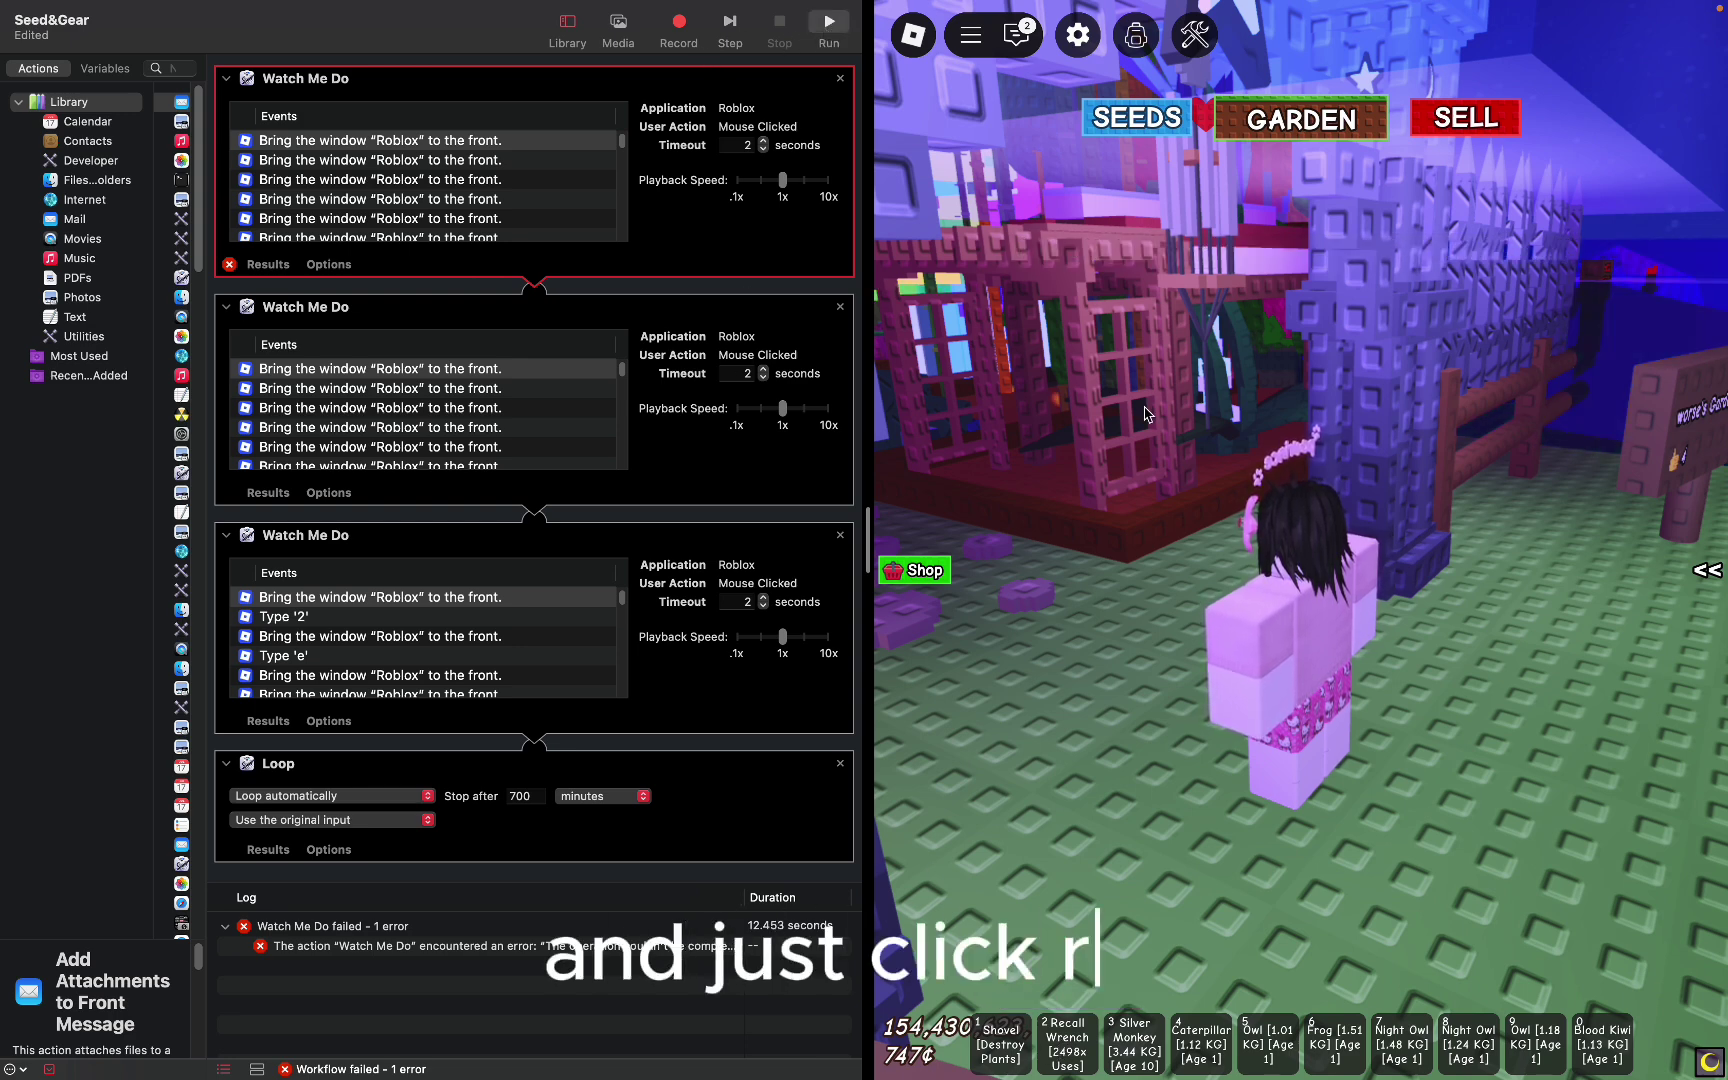
- Run the Seed&Gear workflow so its Watch Me Do actions play back in Roblox
left_click(828, 26)
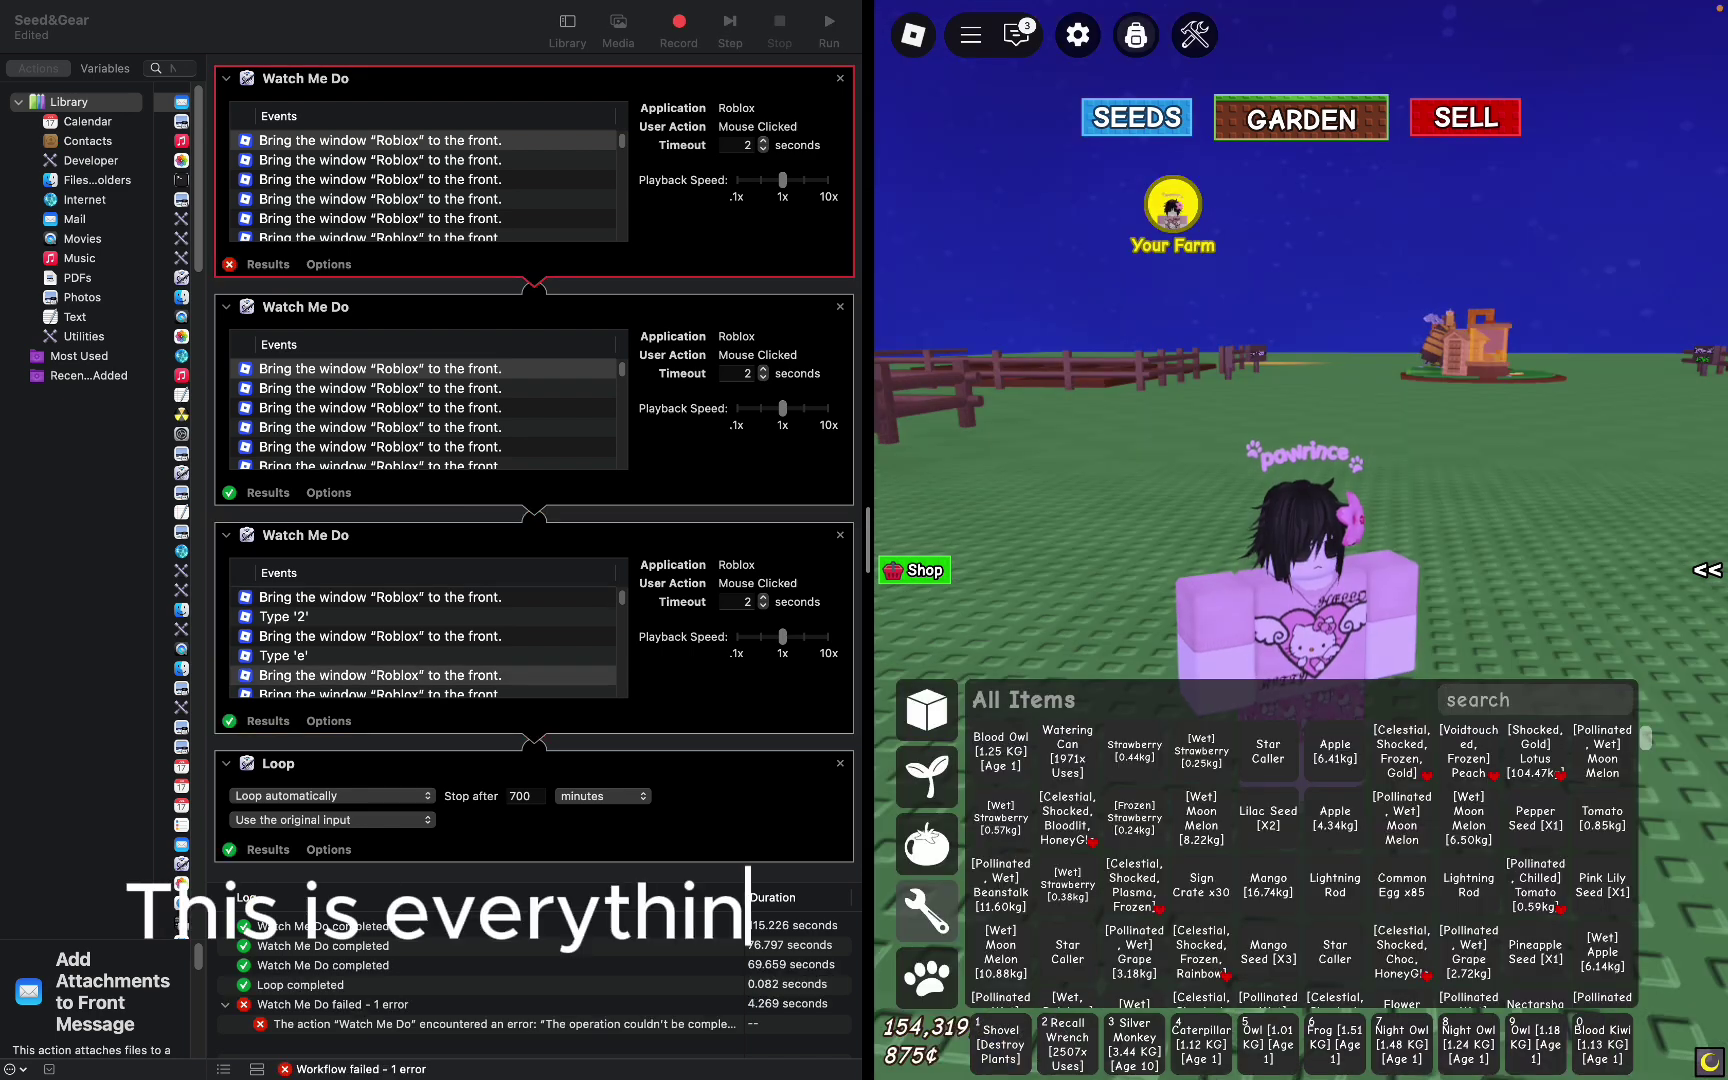
- Equip a Lightning Rod and the Basic, two further, and Honey Sprinklers from the inventory
left_click(1500, 700)
type("ligh")
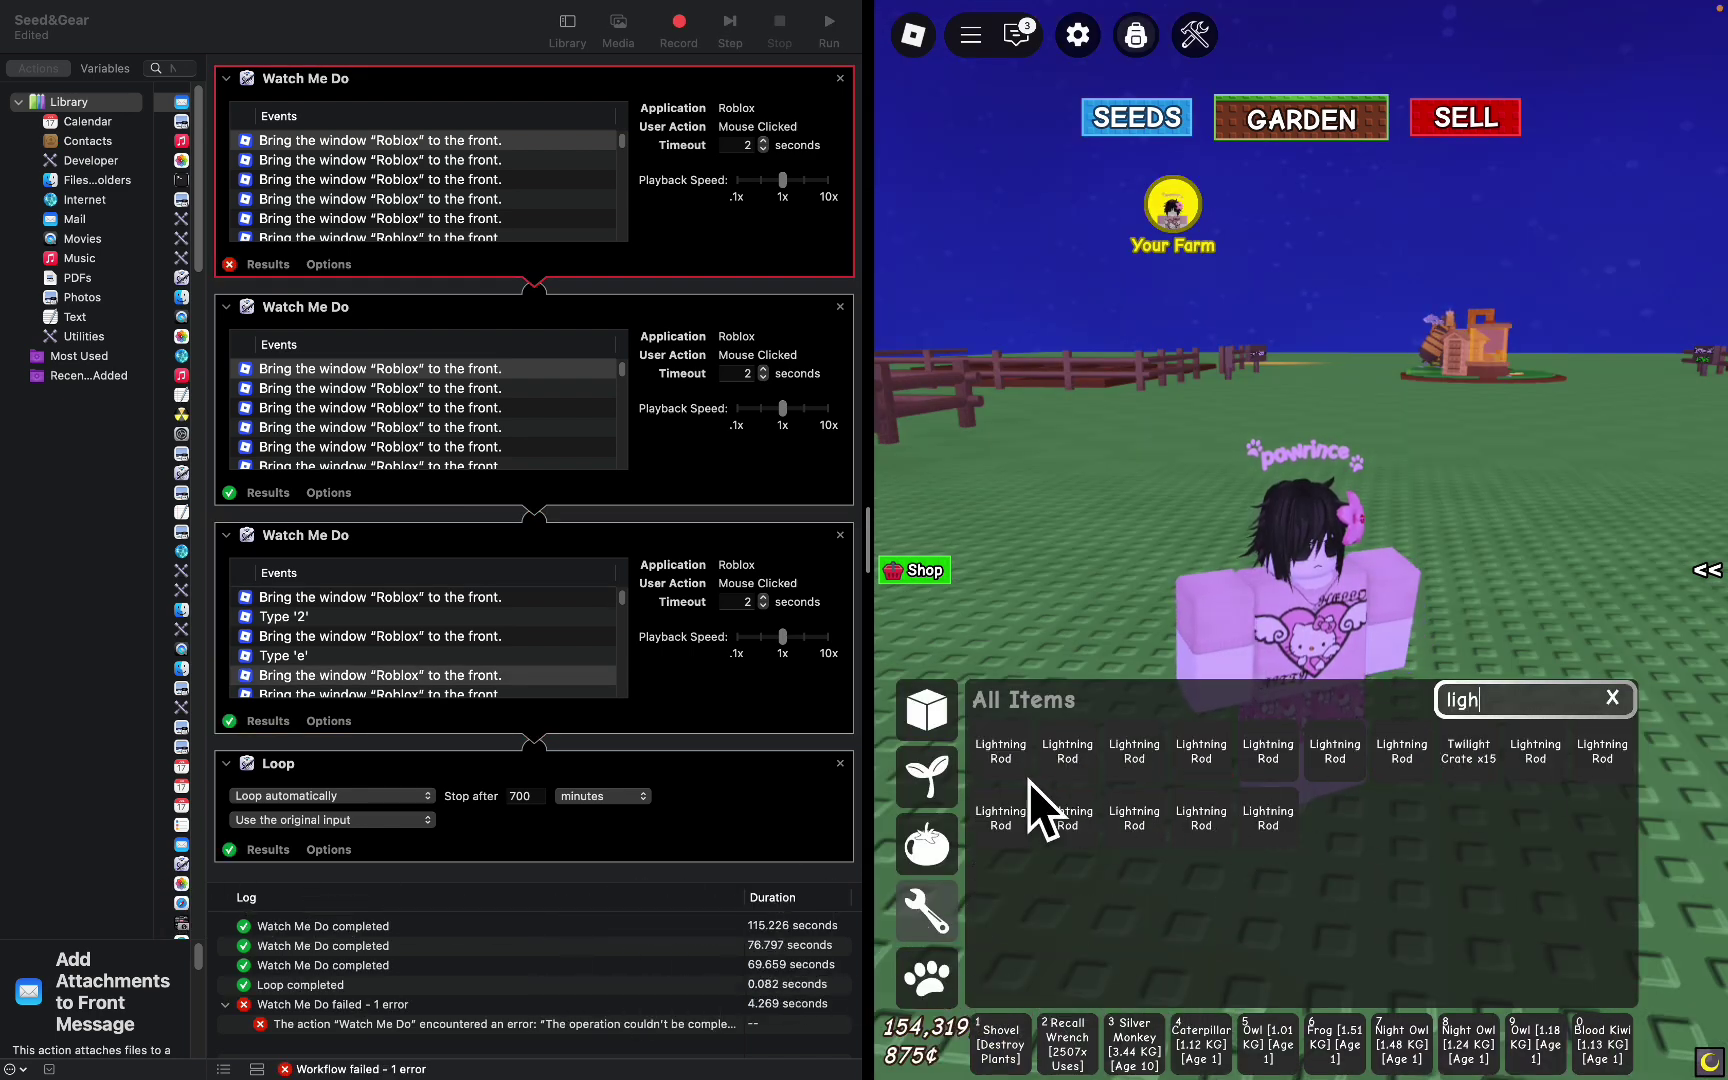
left_click(1255, 765)
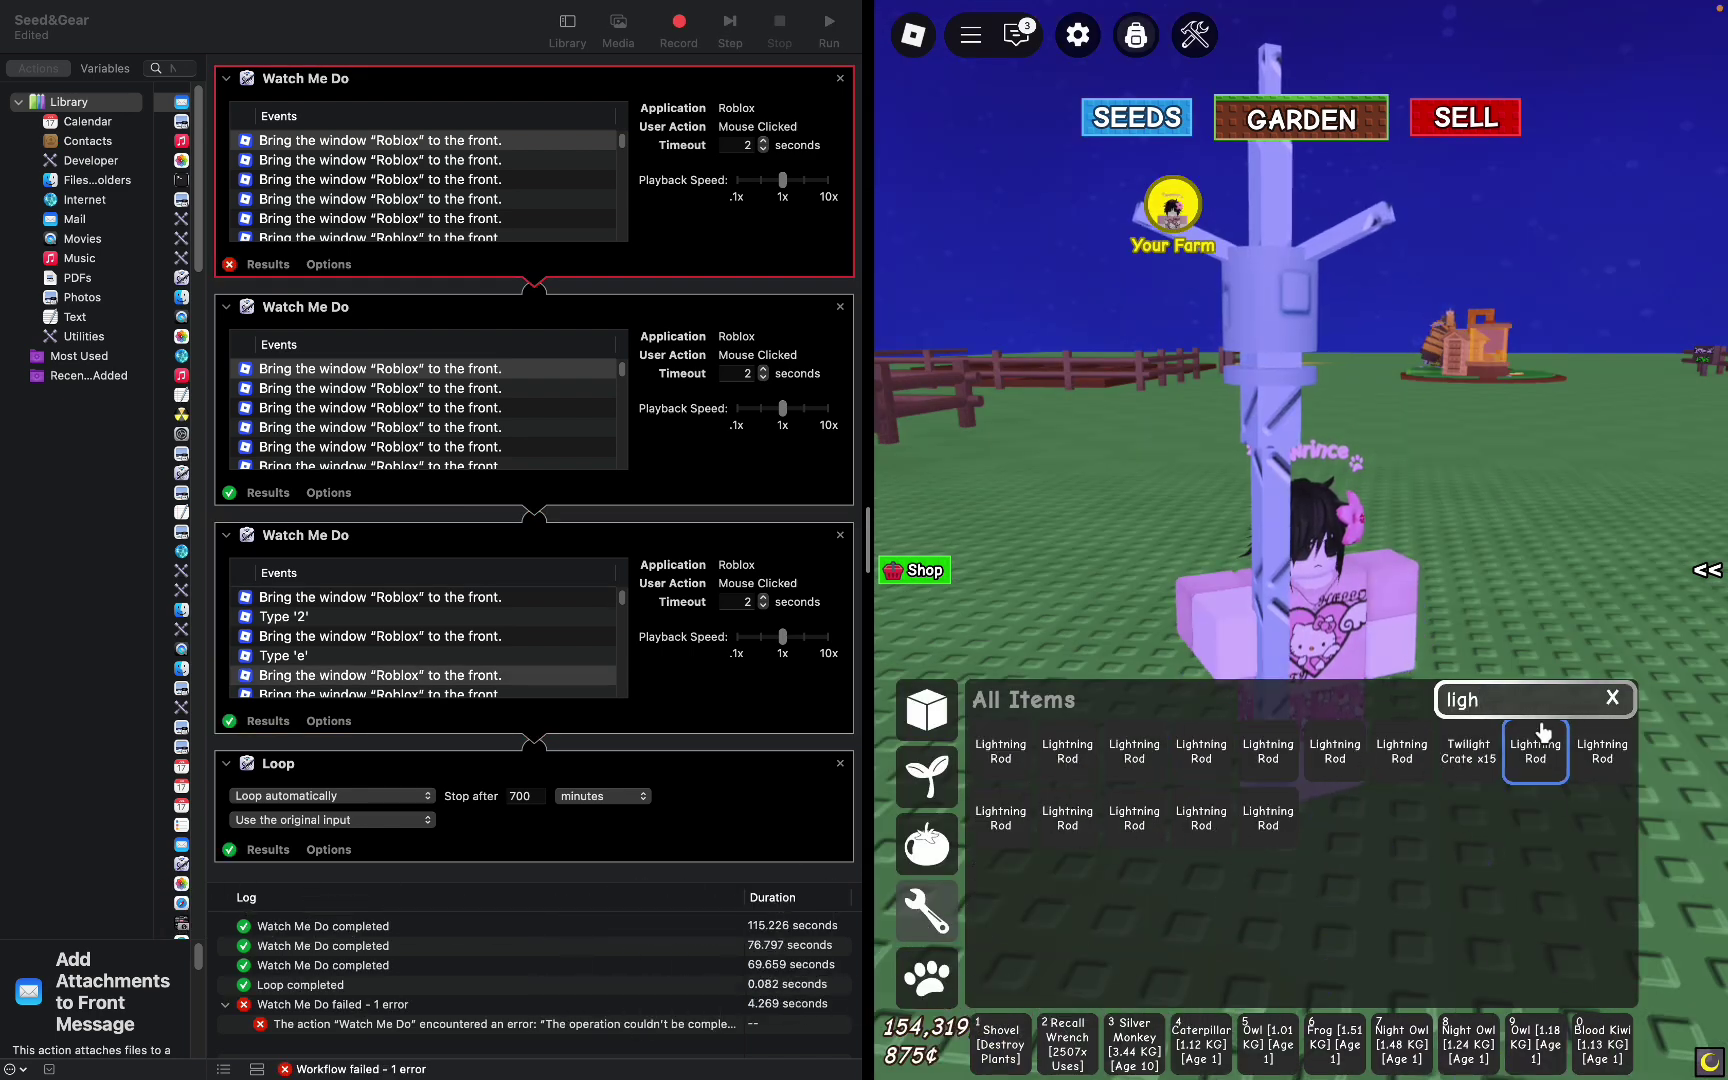
type("spr")
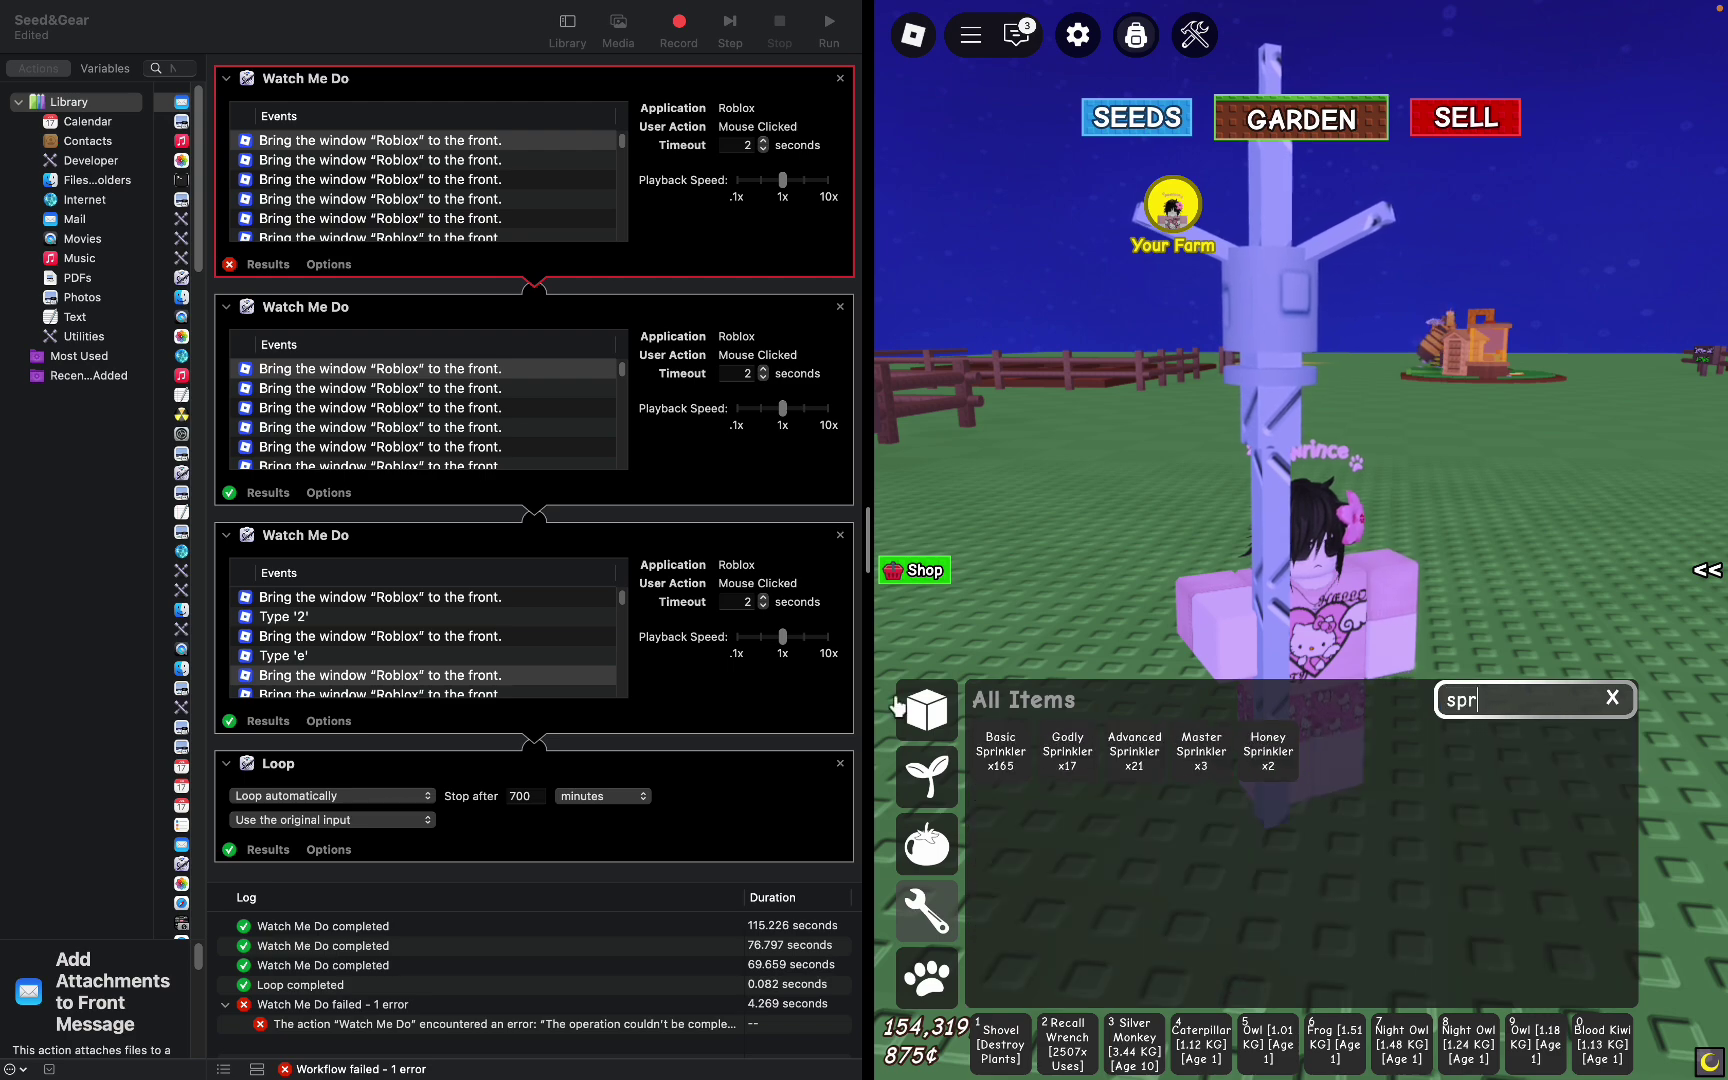
left_click(1013, 758)
left_click(1148, 768)
left_click(1203, 768)
left_click(1270, 770)
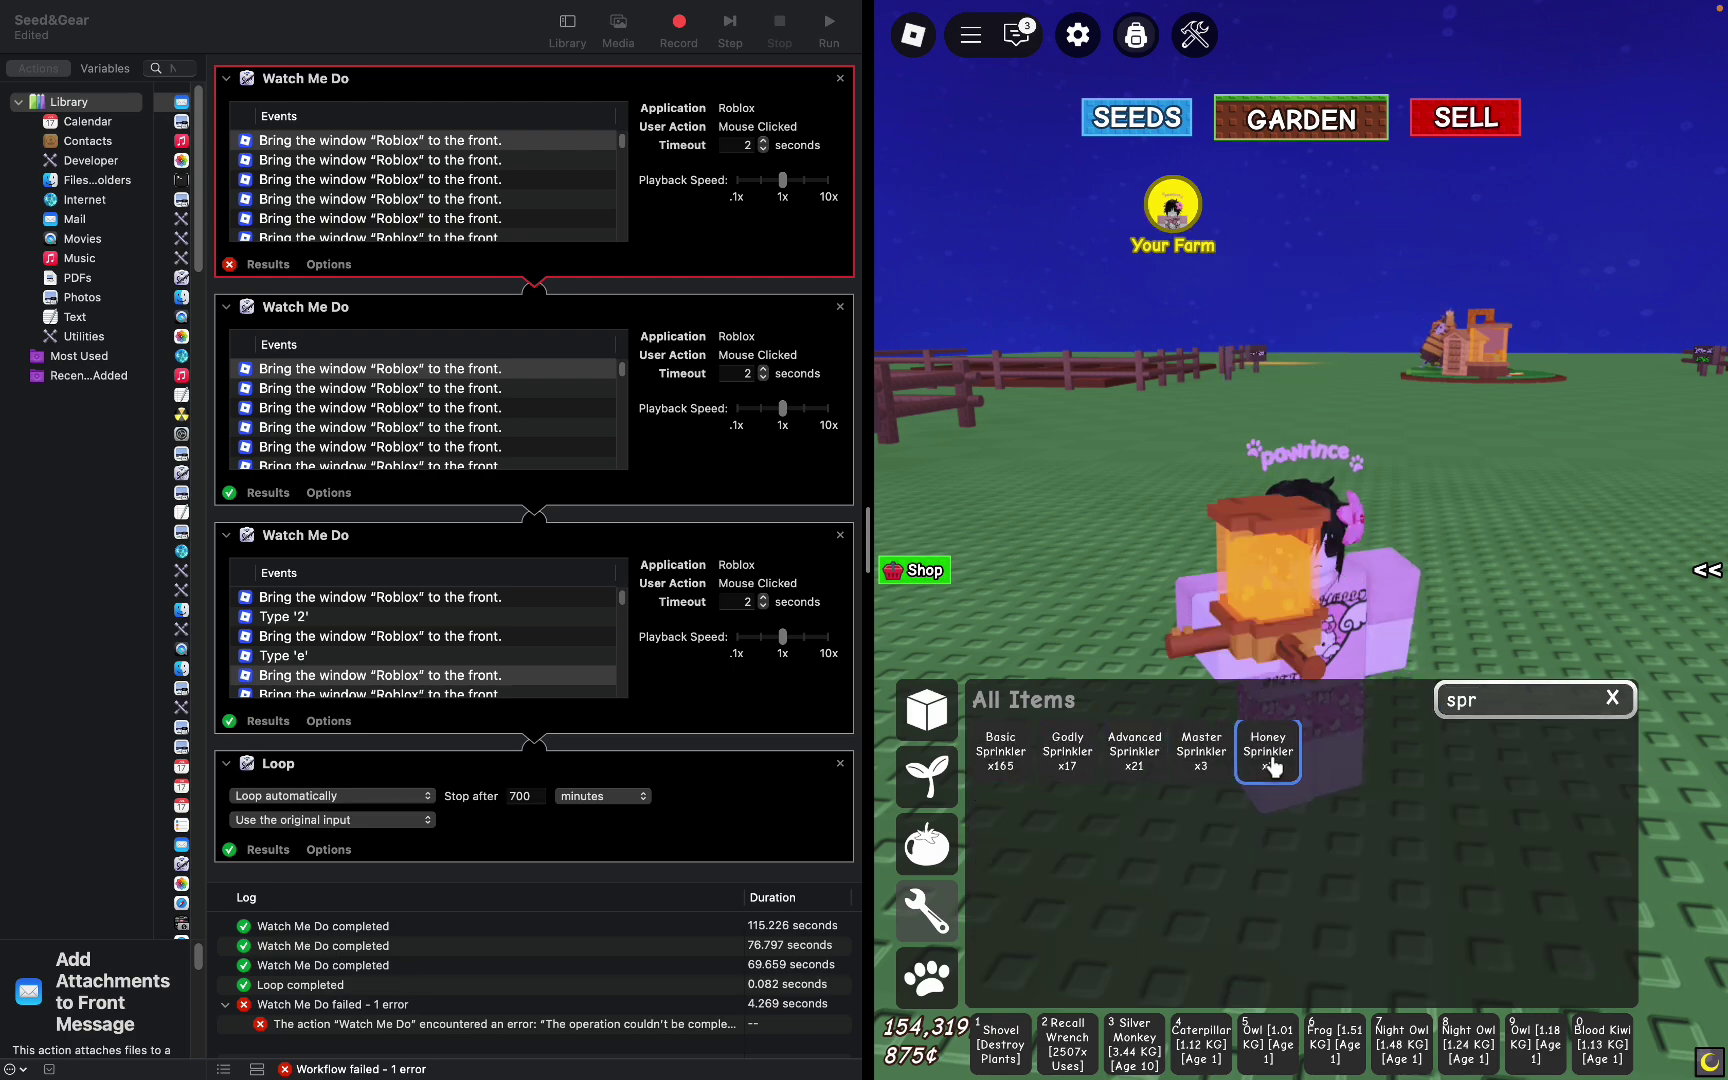
- Equip Grape, Bamboo, Cacao and Ember Lily seeds, then walk toward the farm
left_click(1585, 700)
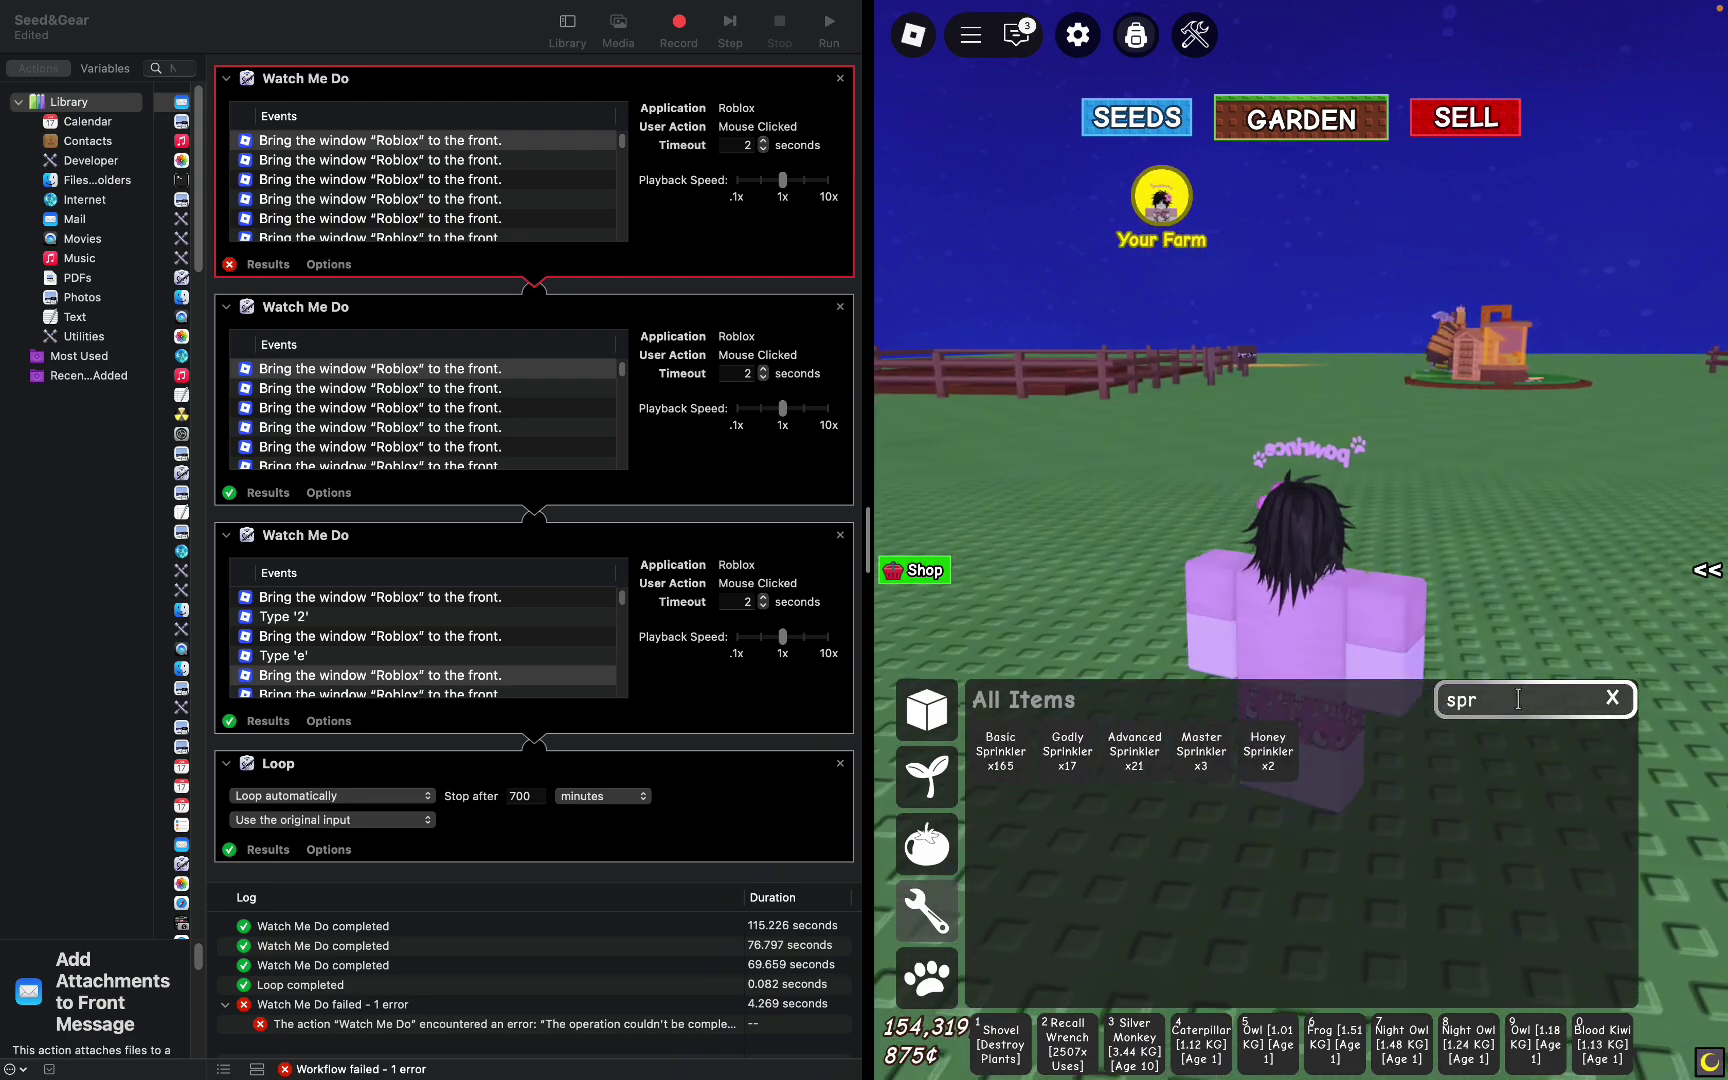
type("seed")
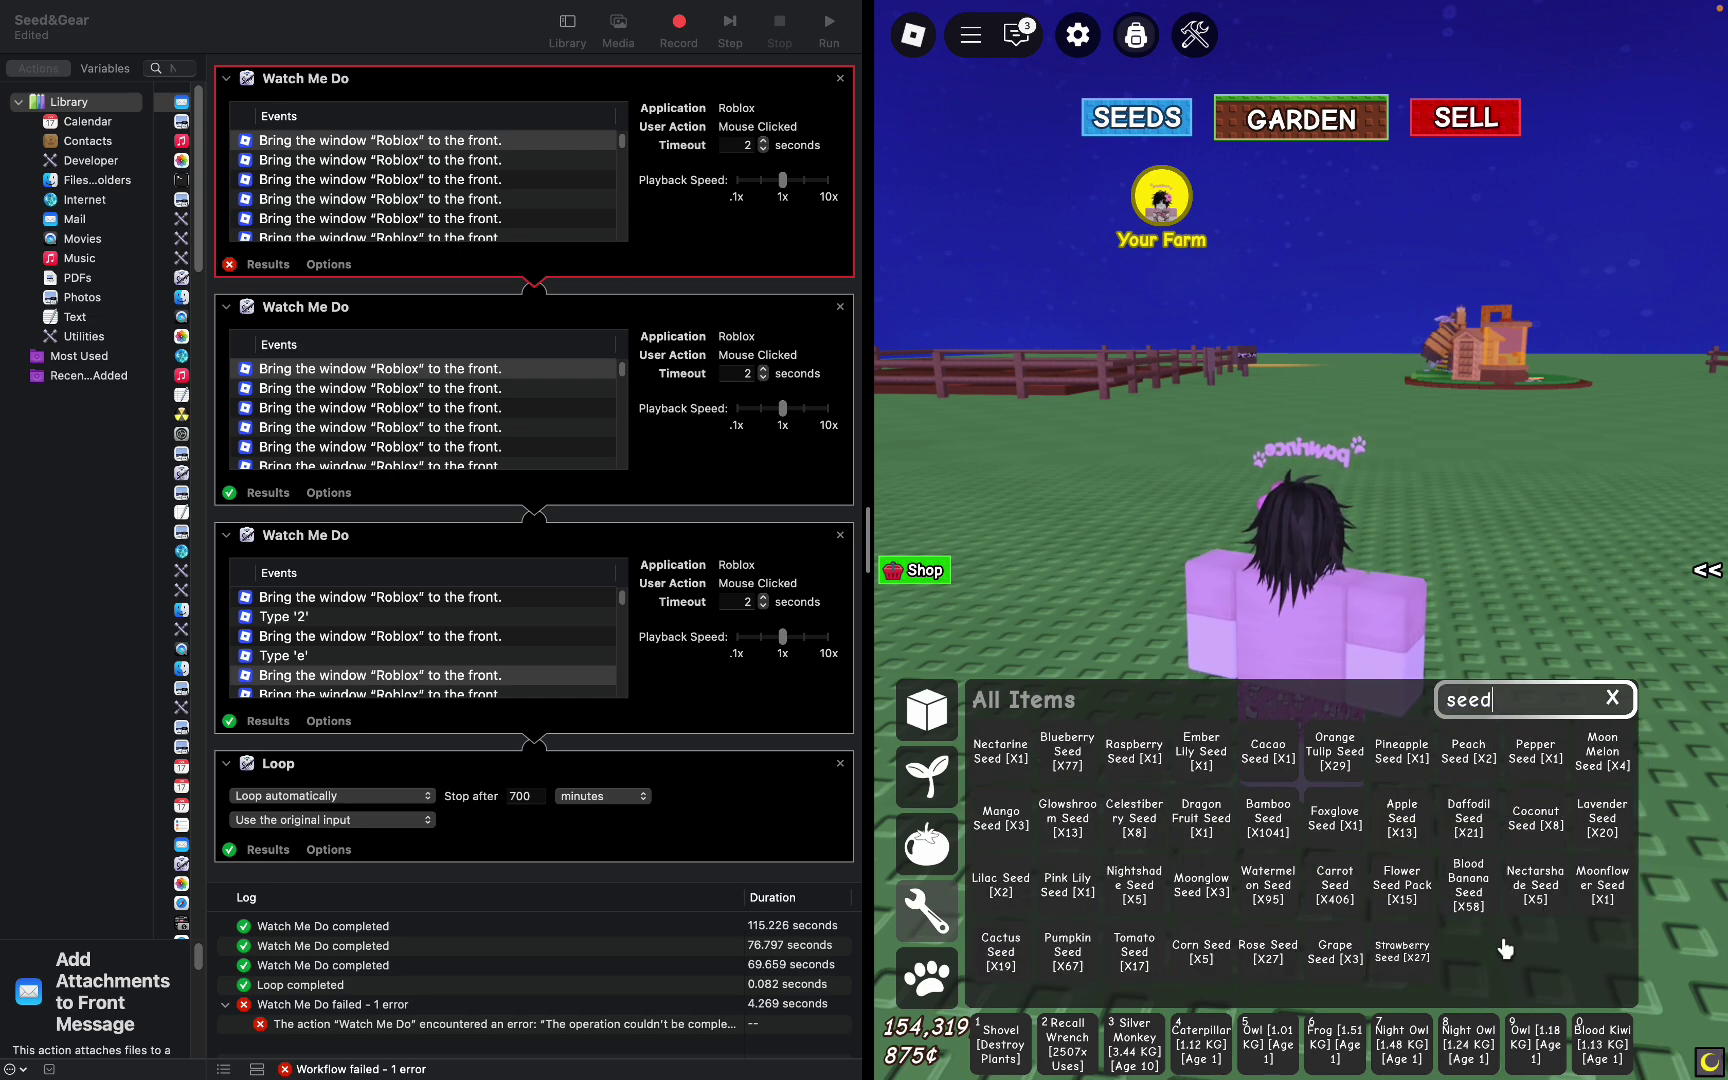
left_click(1328, 950)
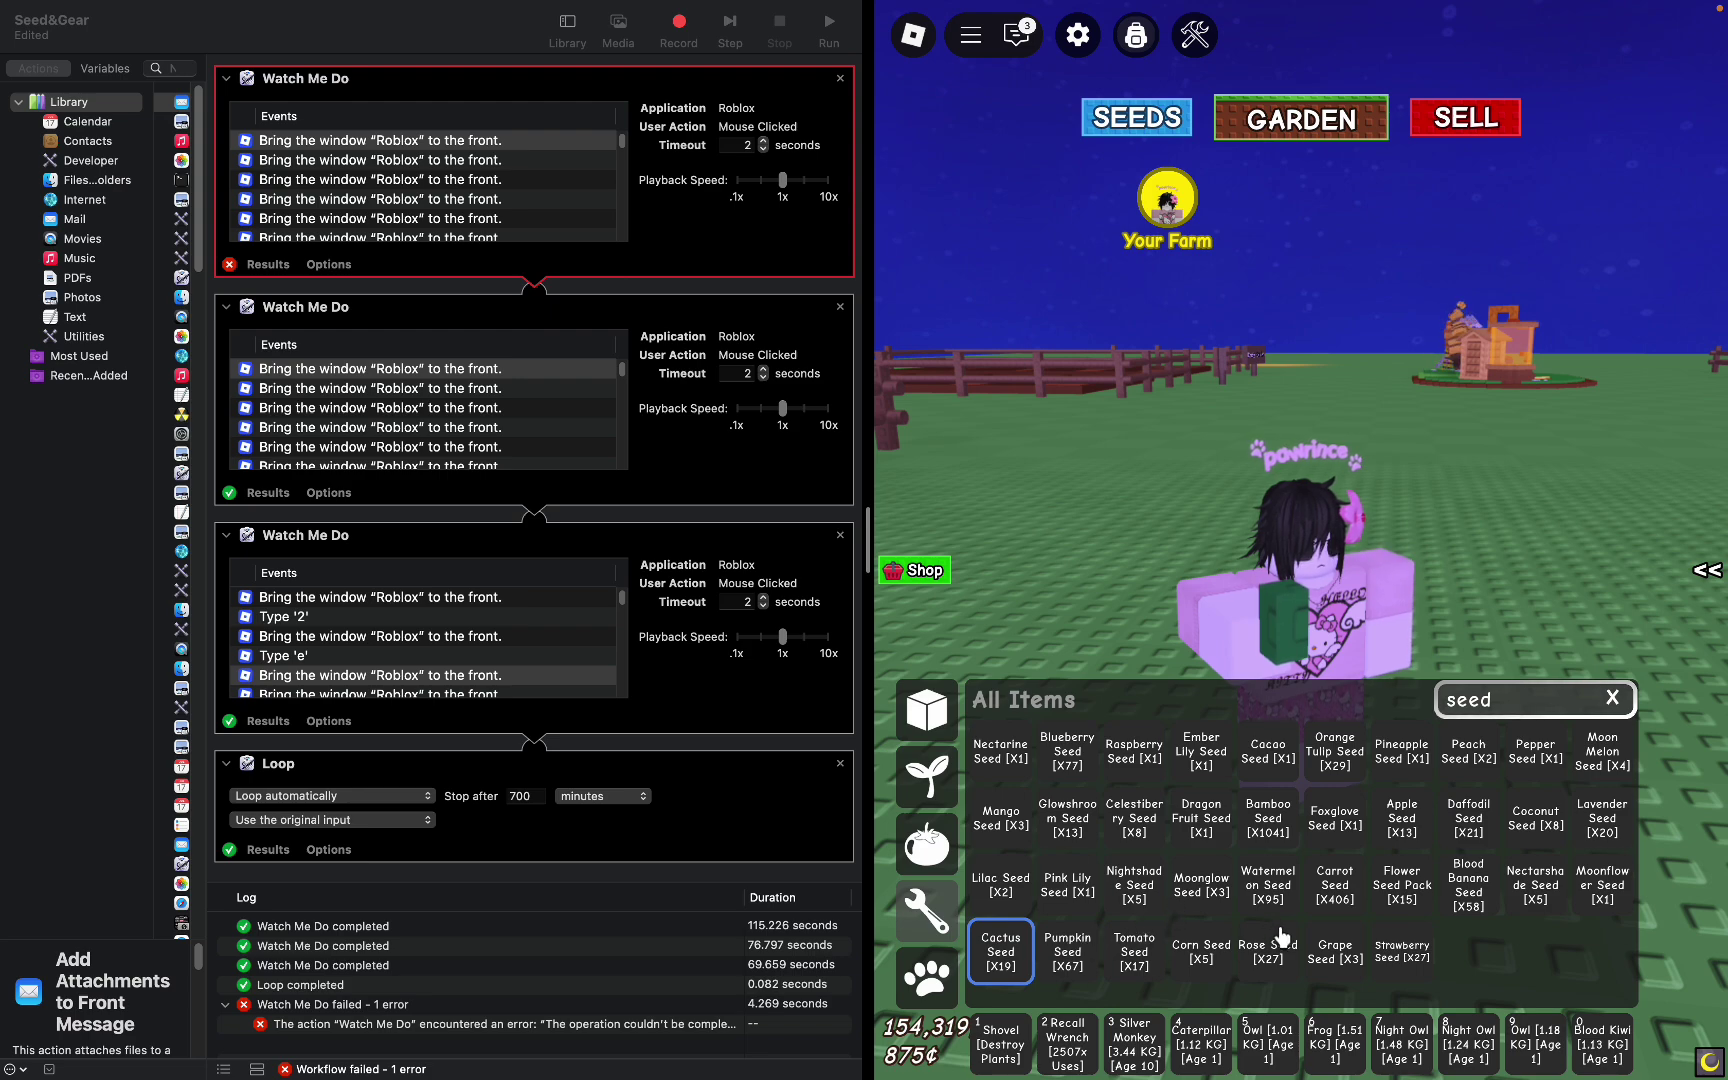
left_click(1270, 818)
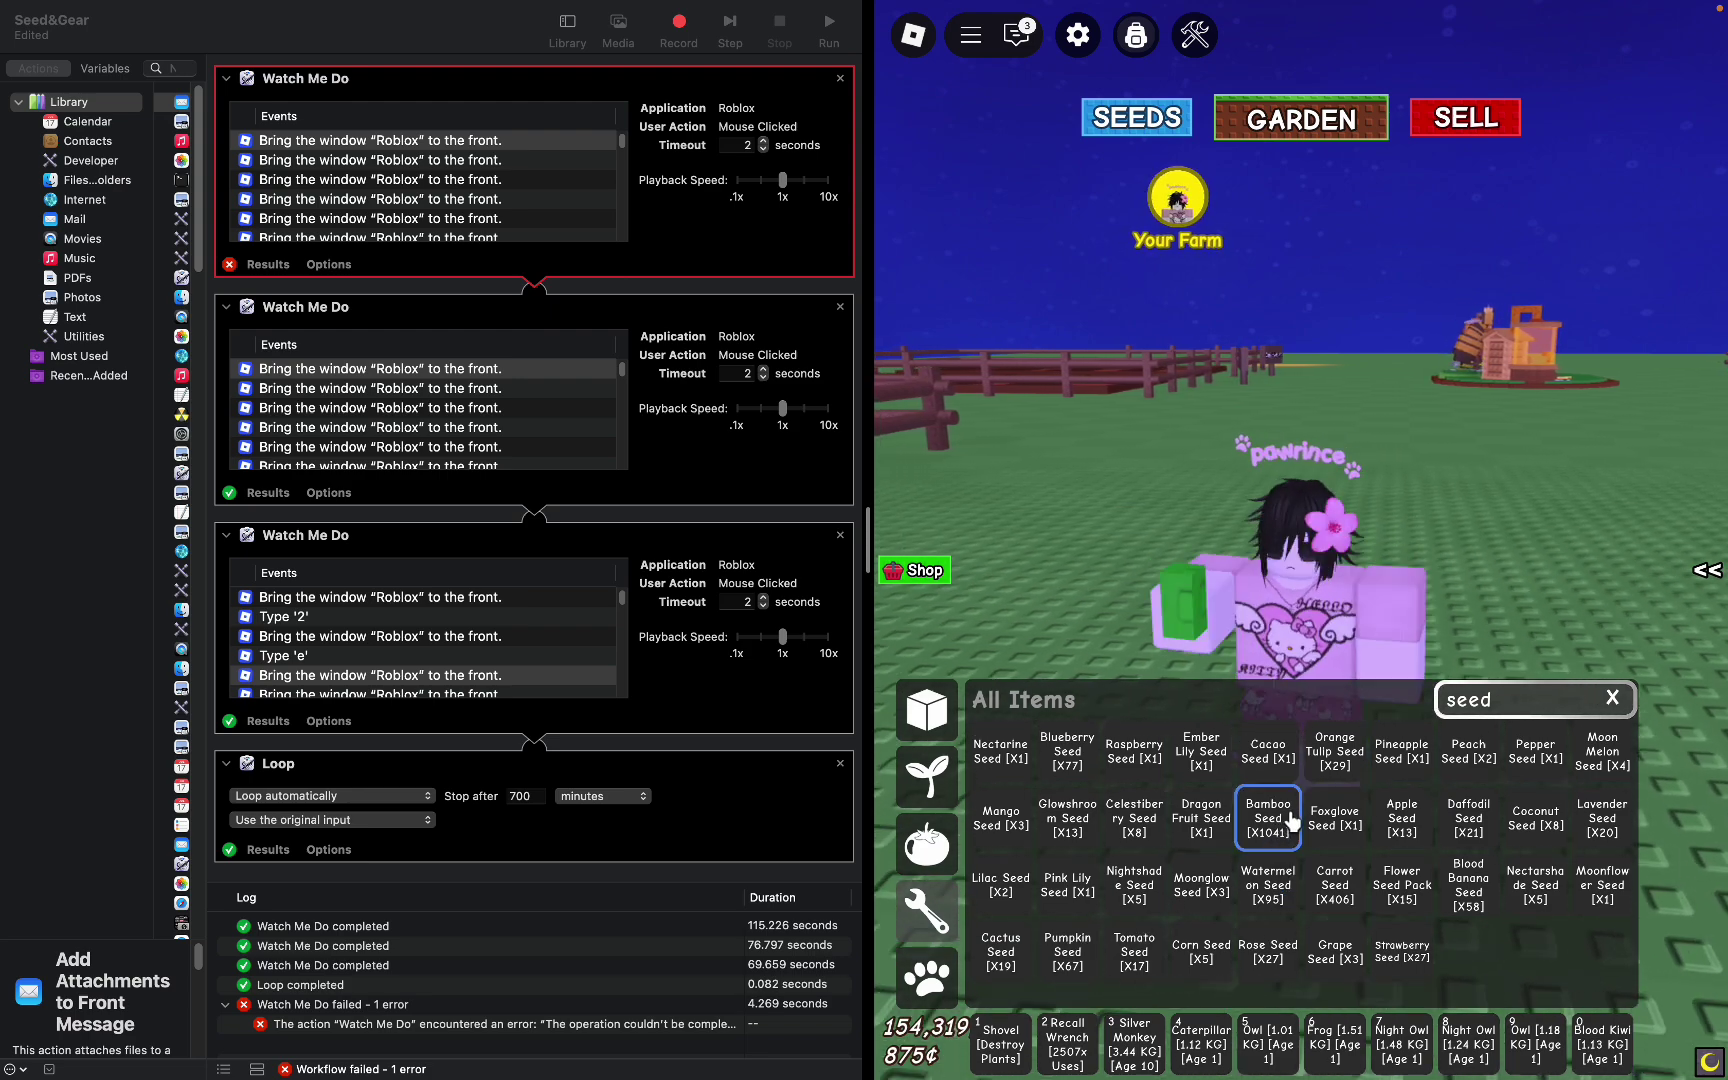
left_click(1268, 752)
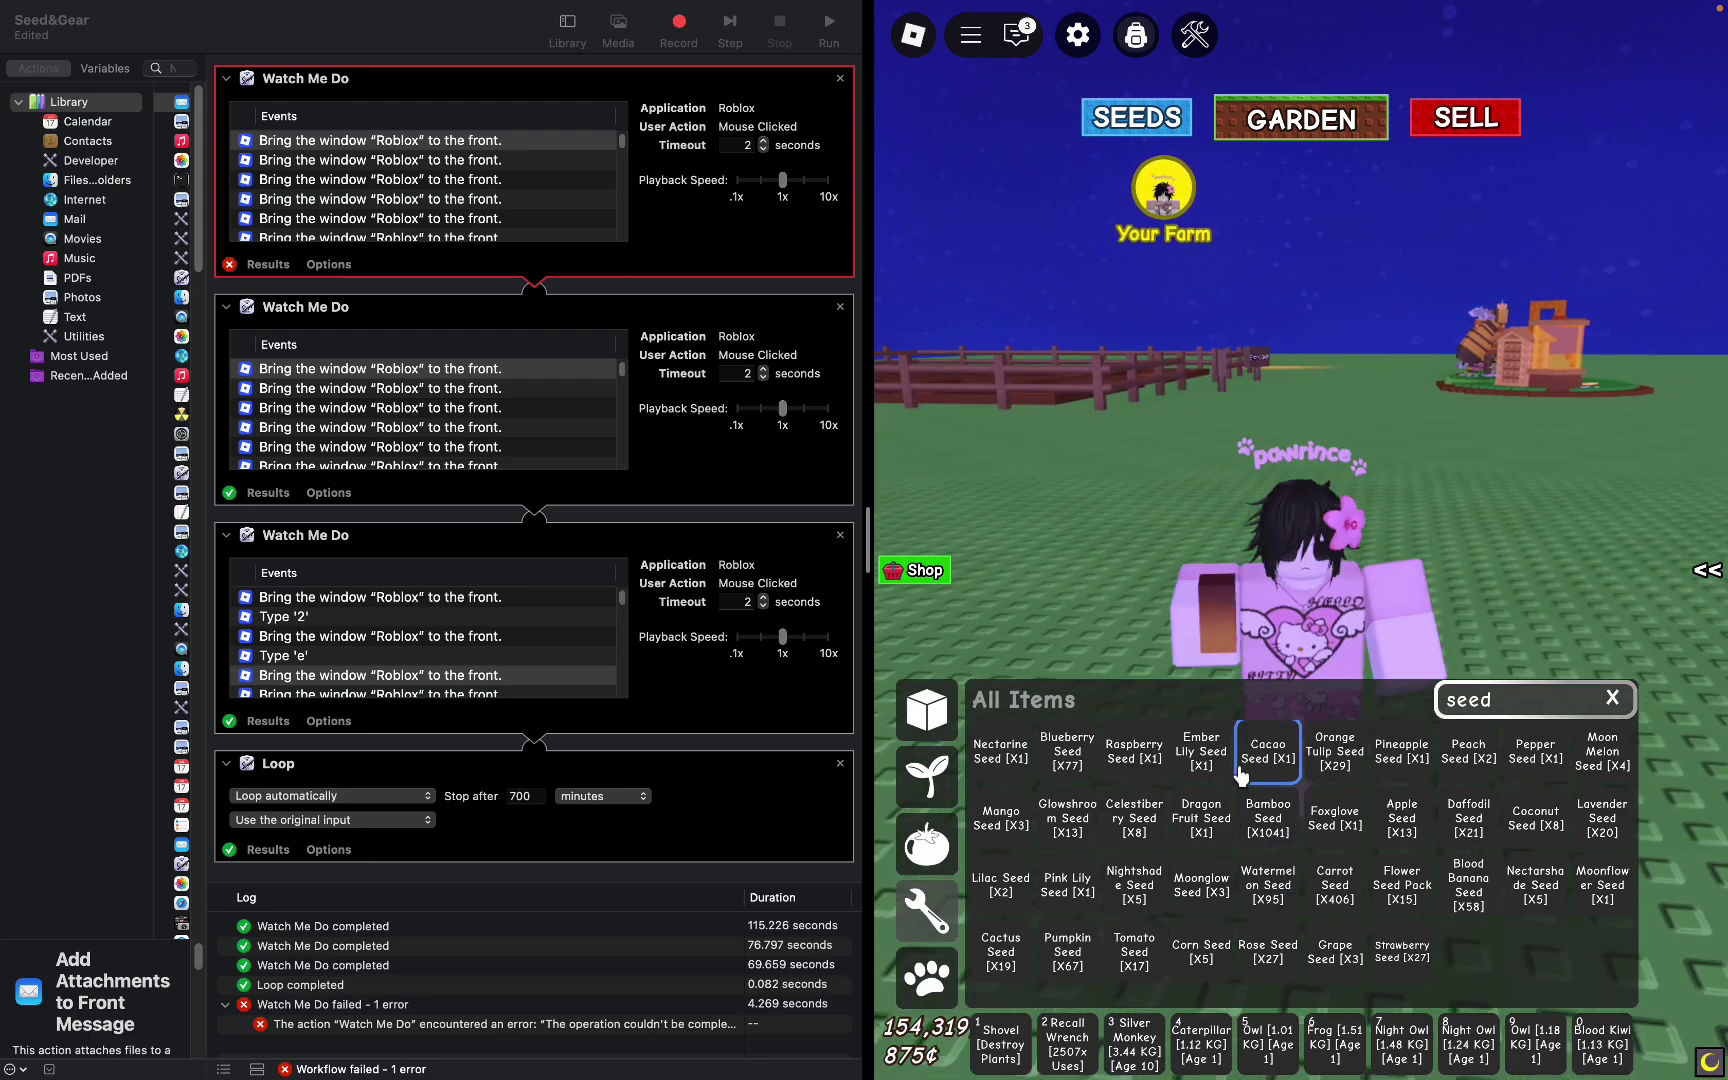
left_click(1208, 772)
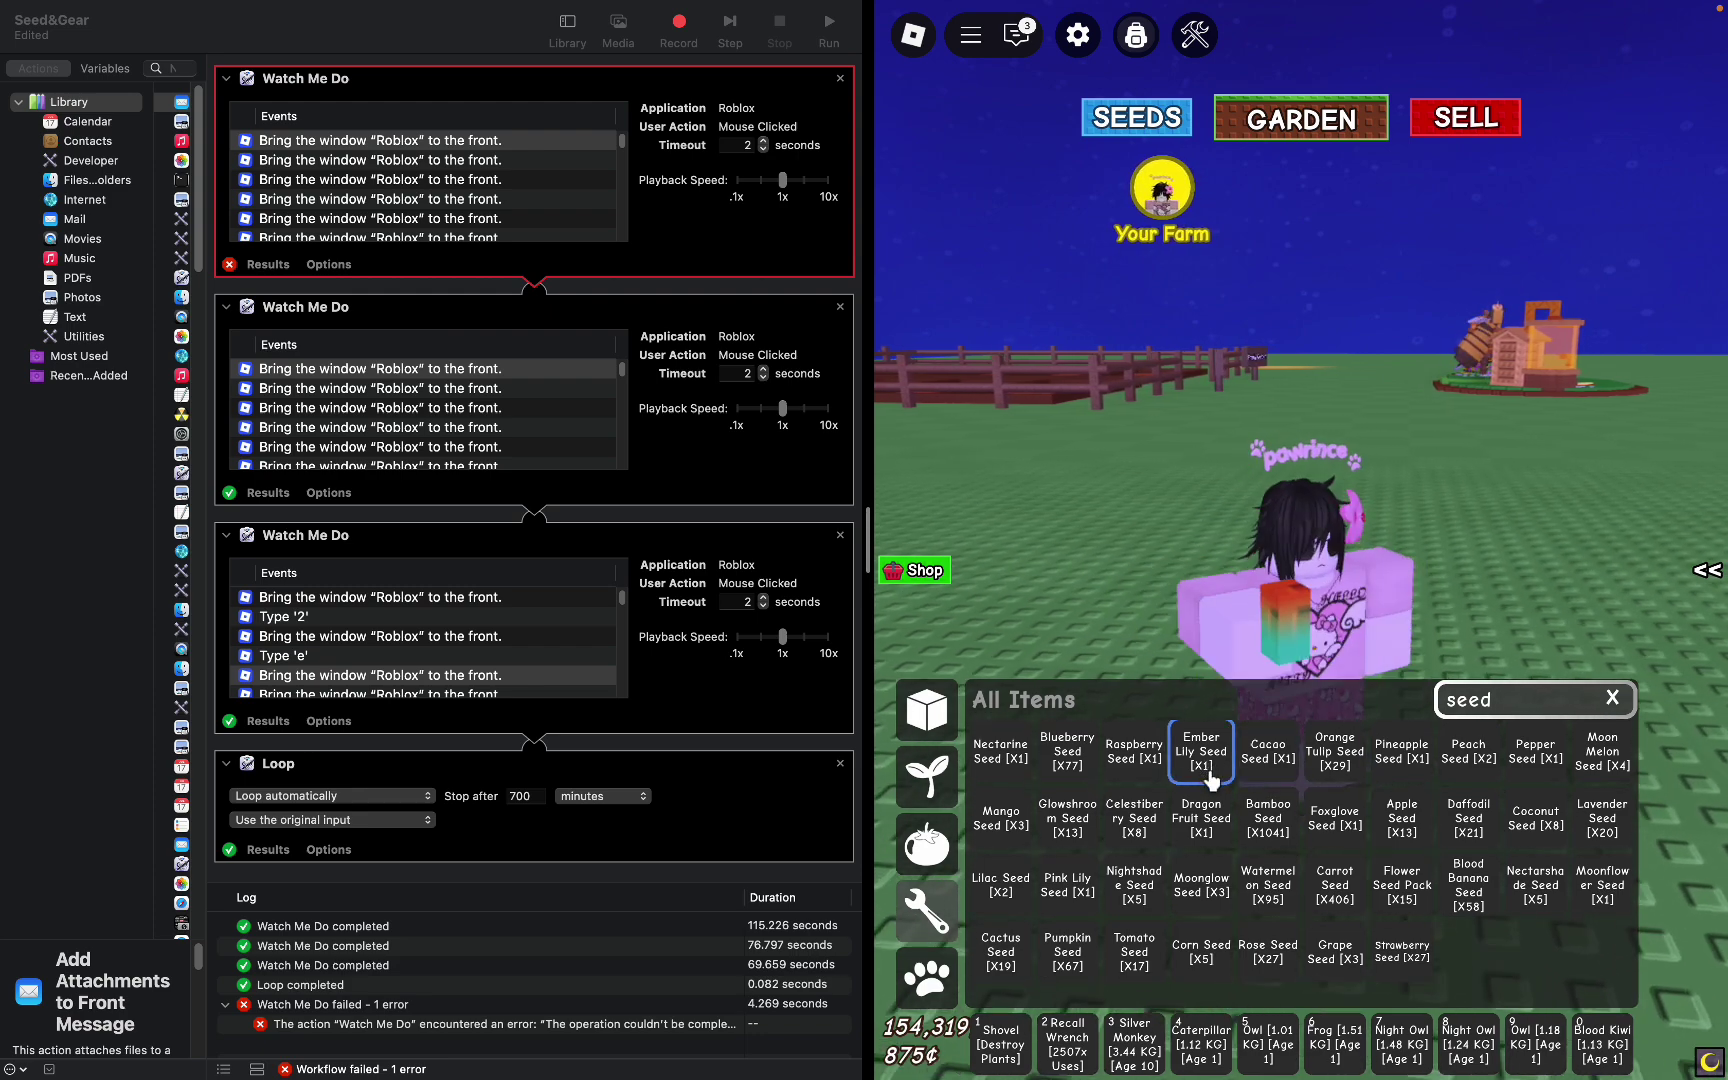
key("w")
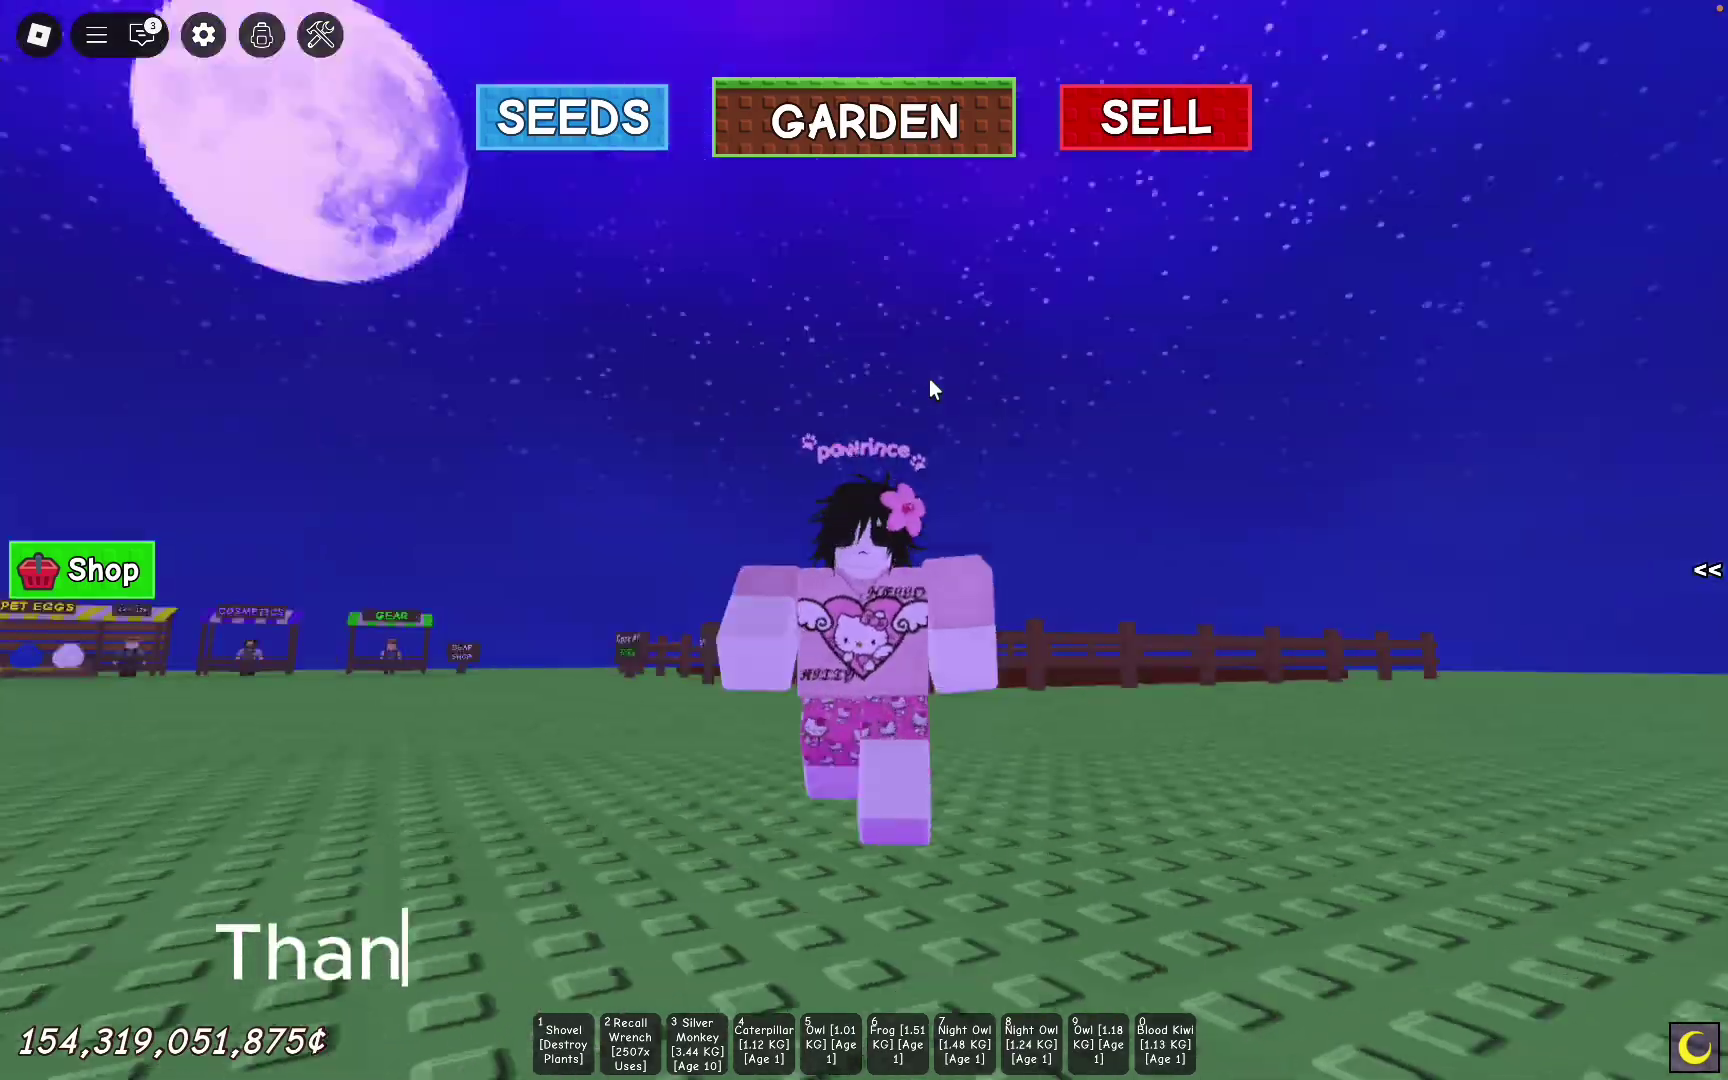
- Walk into the garden beside the sign and back out to face its fence, toggling the inventory
key("w")
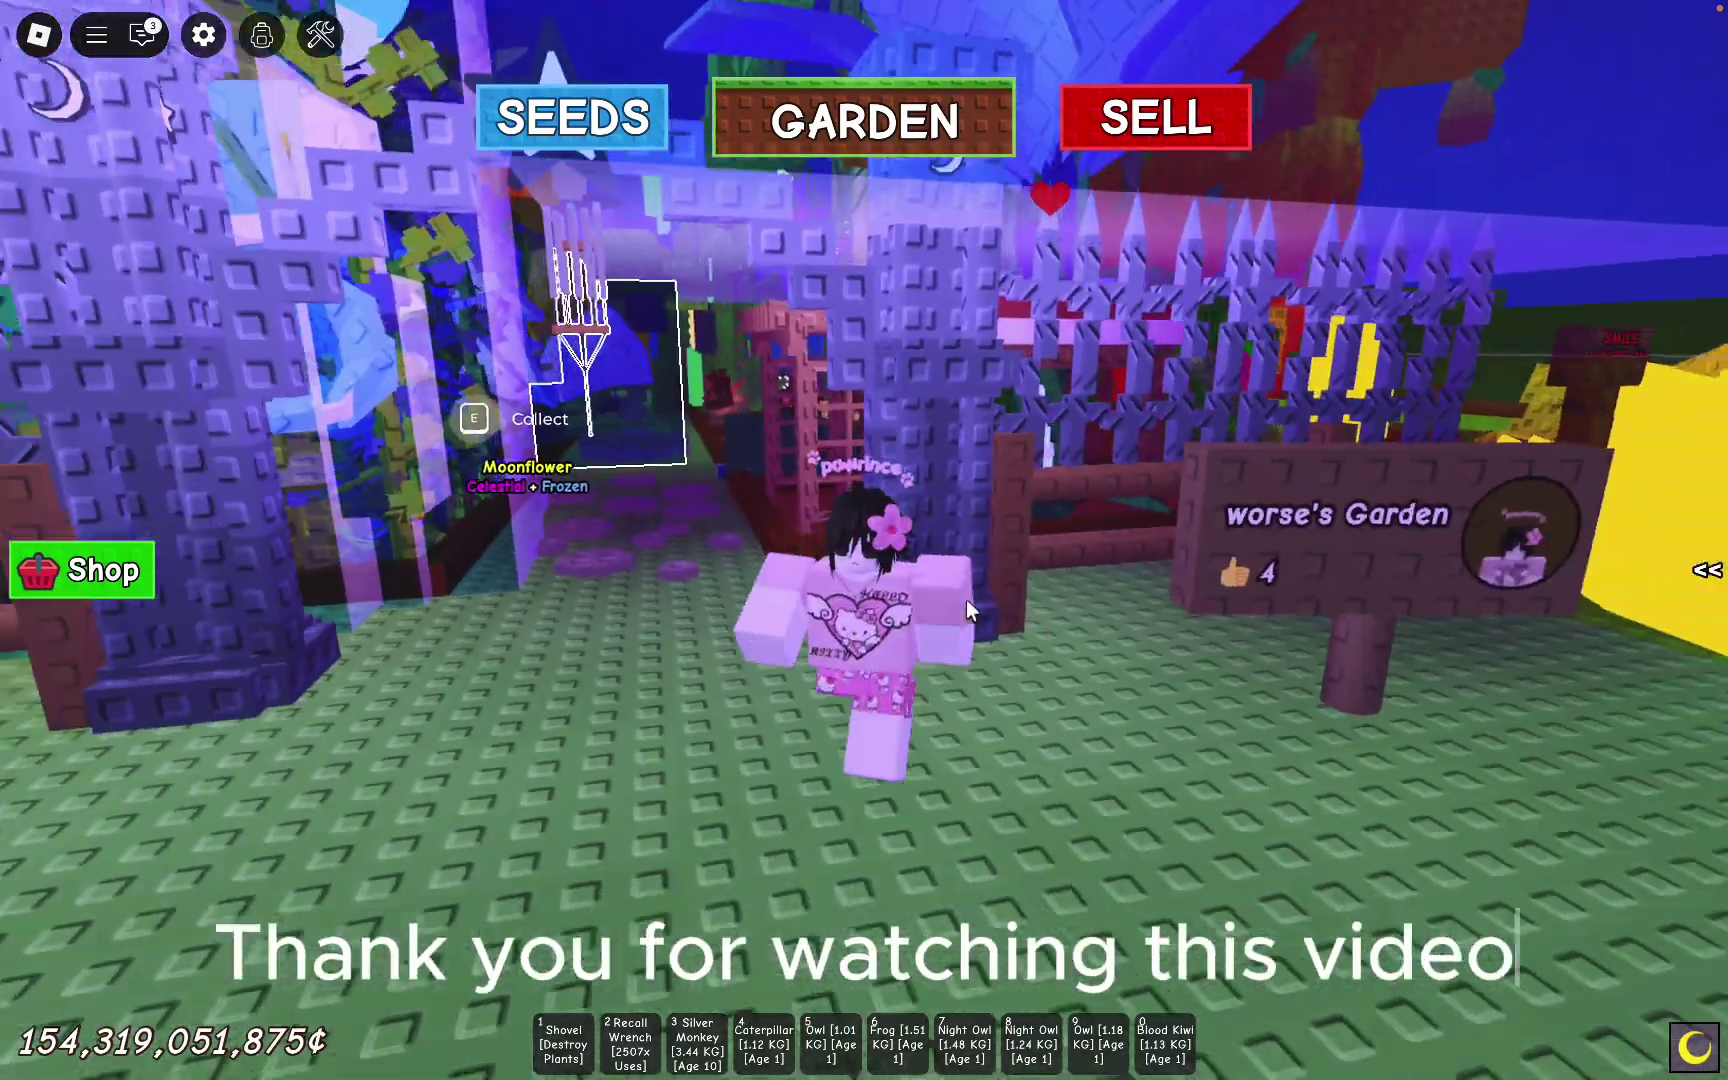
key("s")
key("grave")
key("s")
key("grave")
key("s")
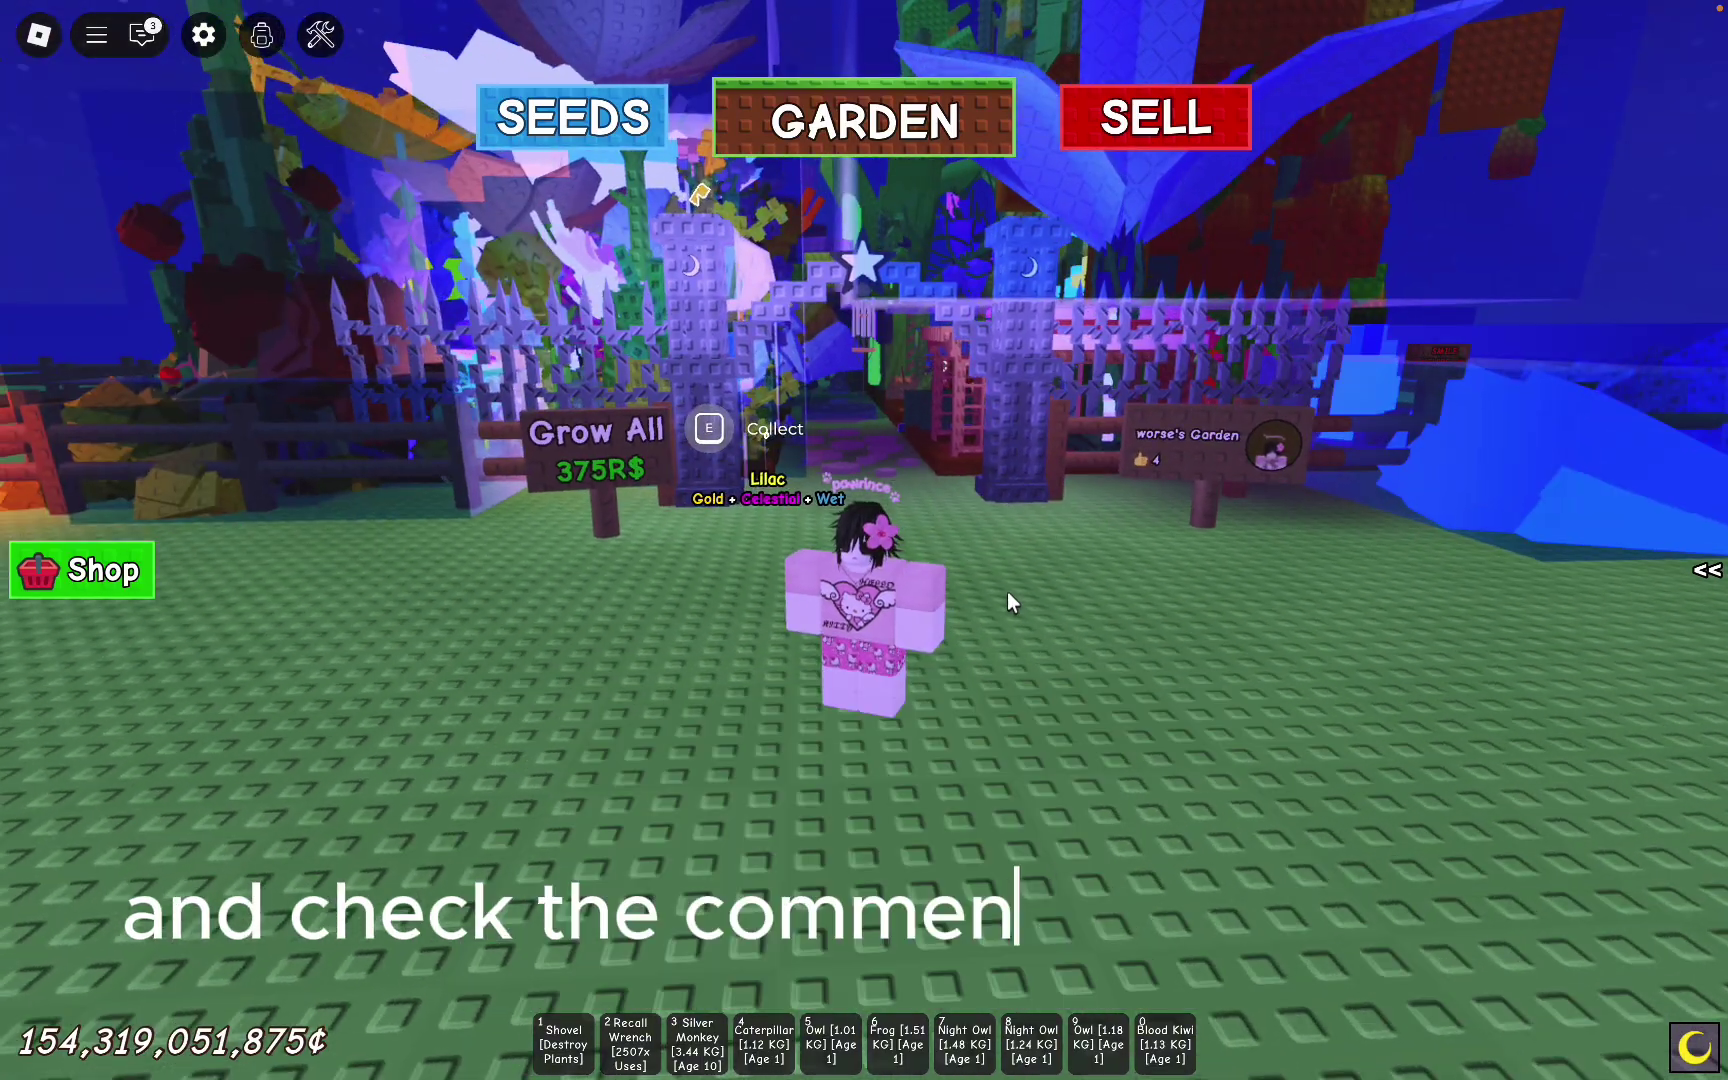